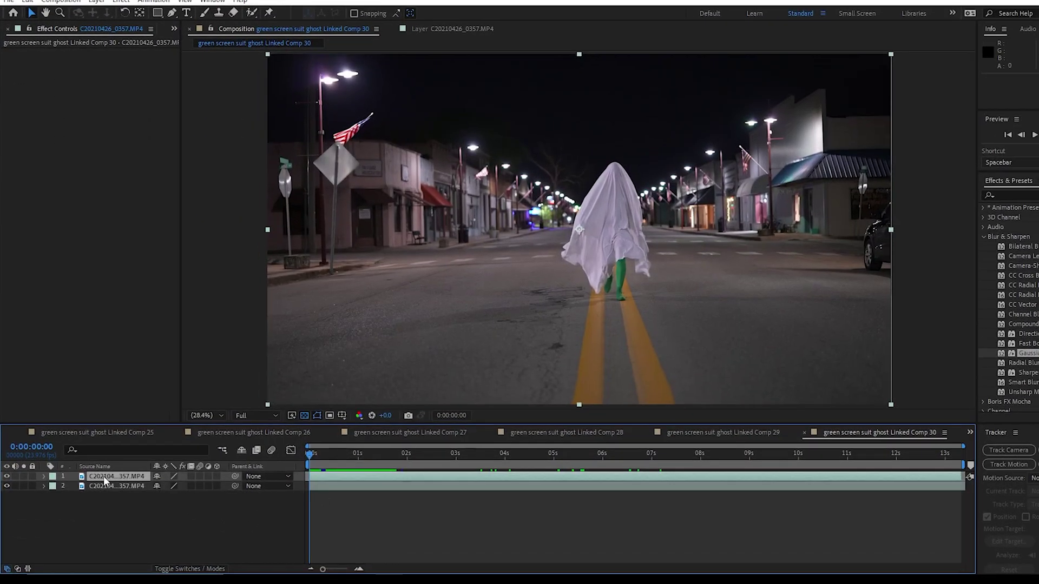
click(99, 472)
click(130, 526)
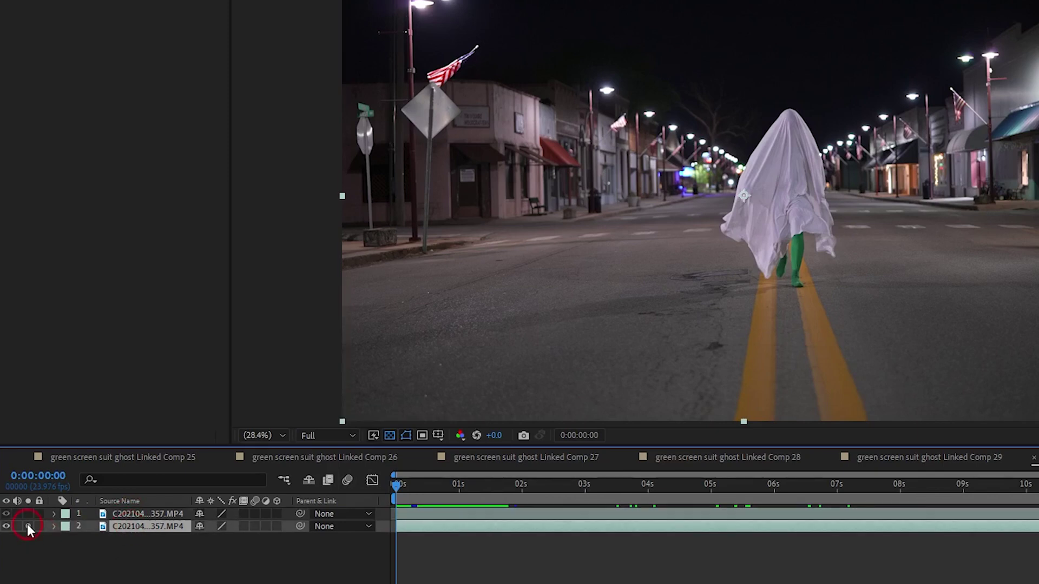
click(28, 526)
click(29, 526)
click(139, 518)
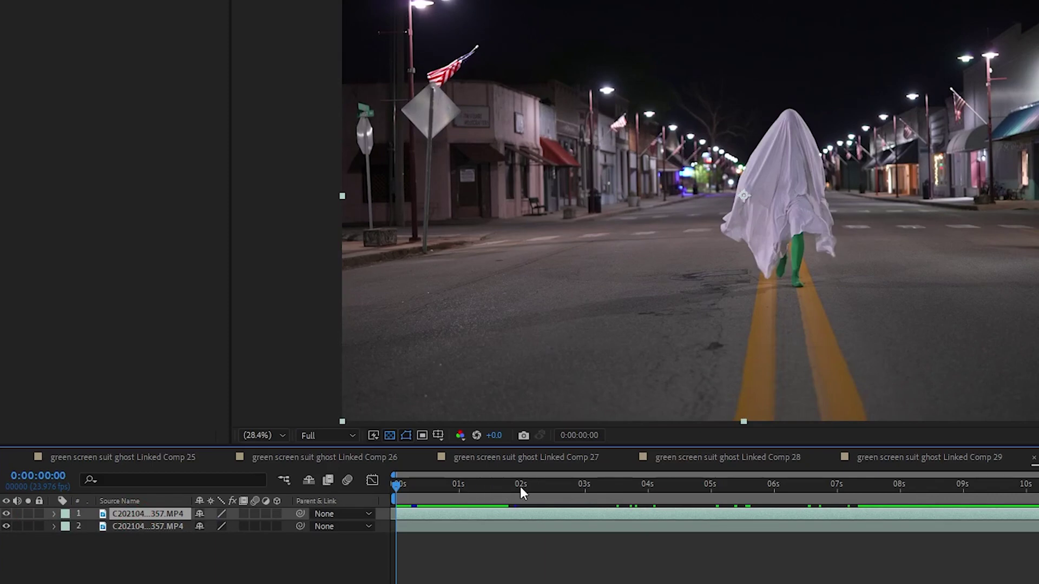
click(874, 489)
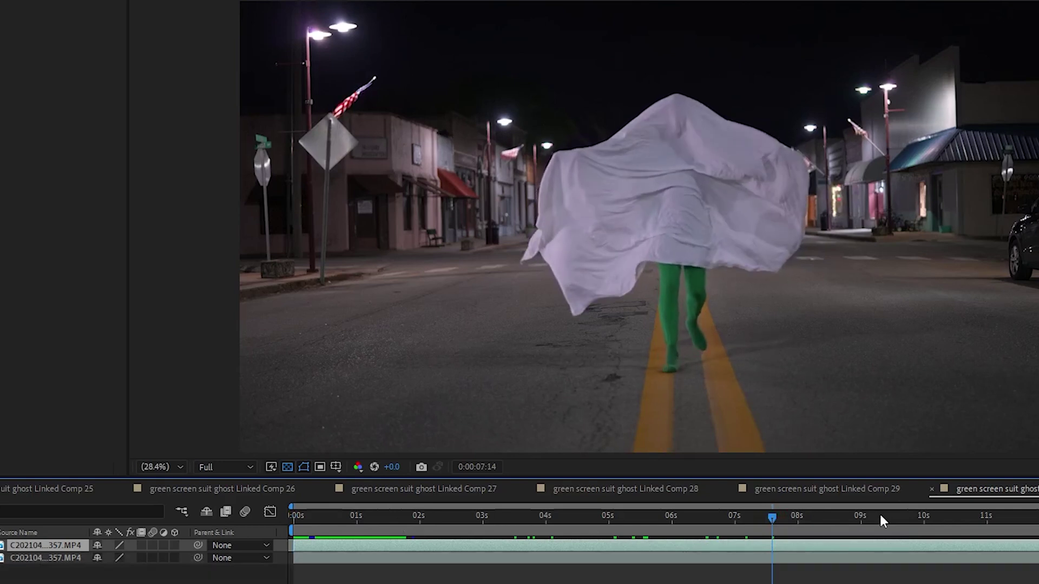
key(Home)
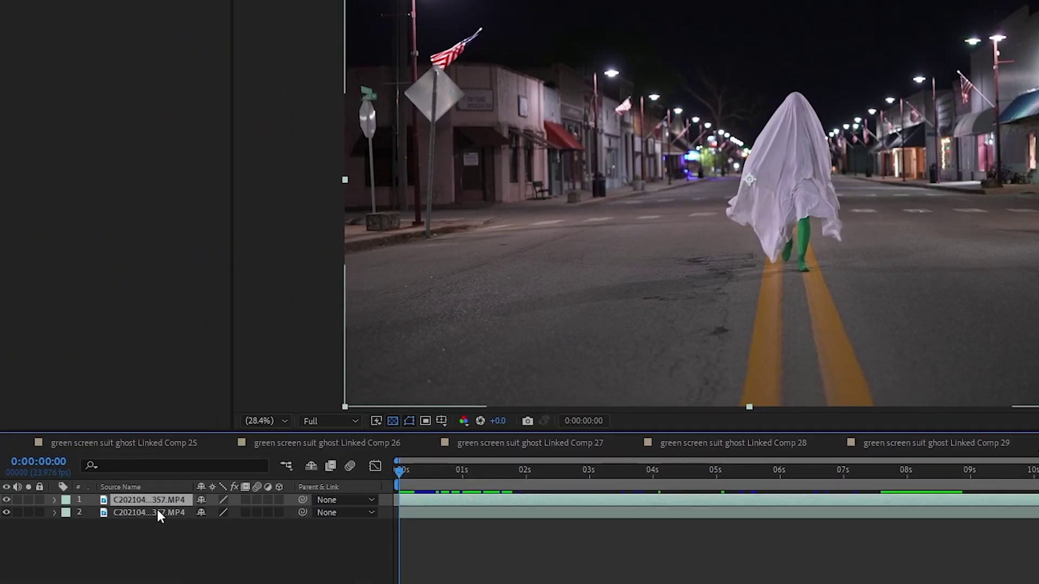
Rename the lower layer to 'Background'.
right_click(157, 511)
click(197, 482)
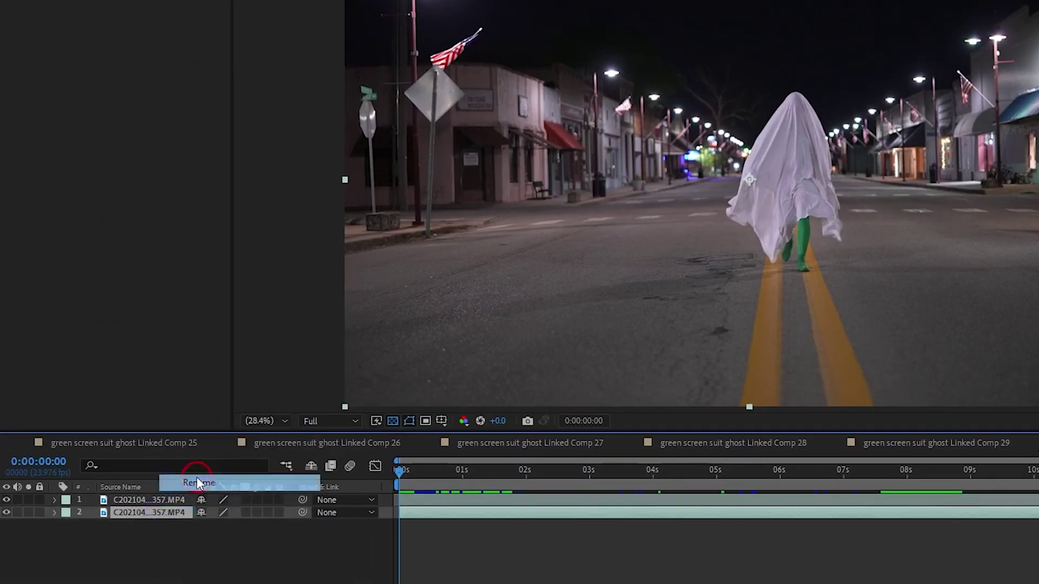
text(Backg)
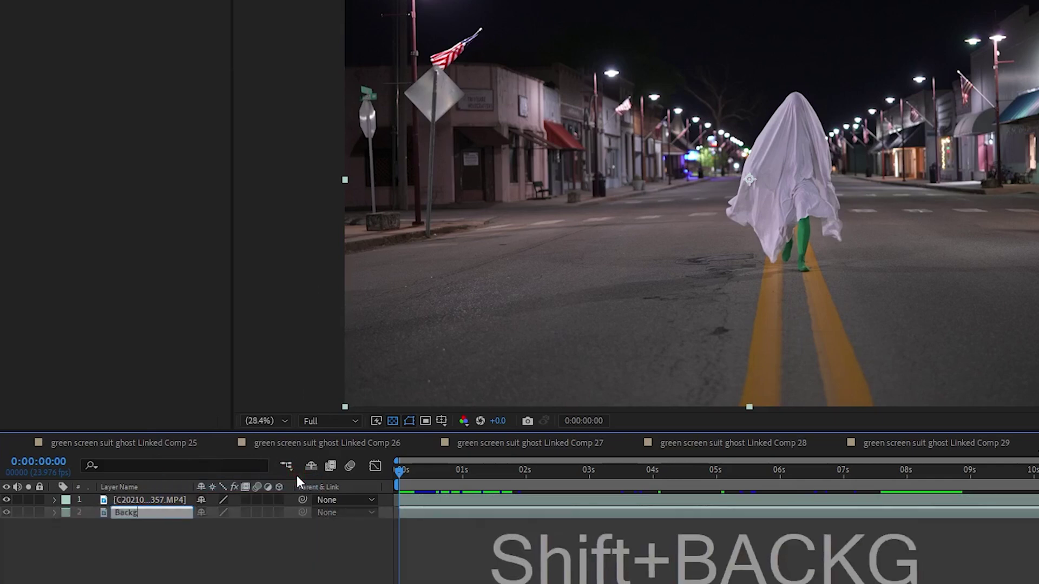
text(round)
key(Return)
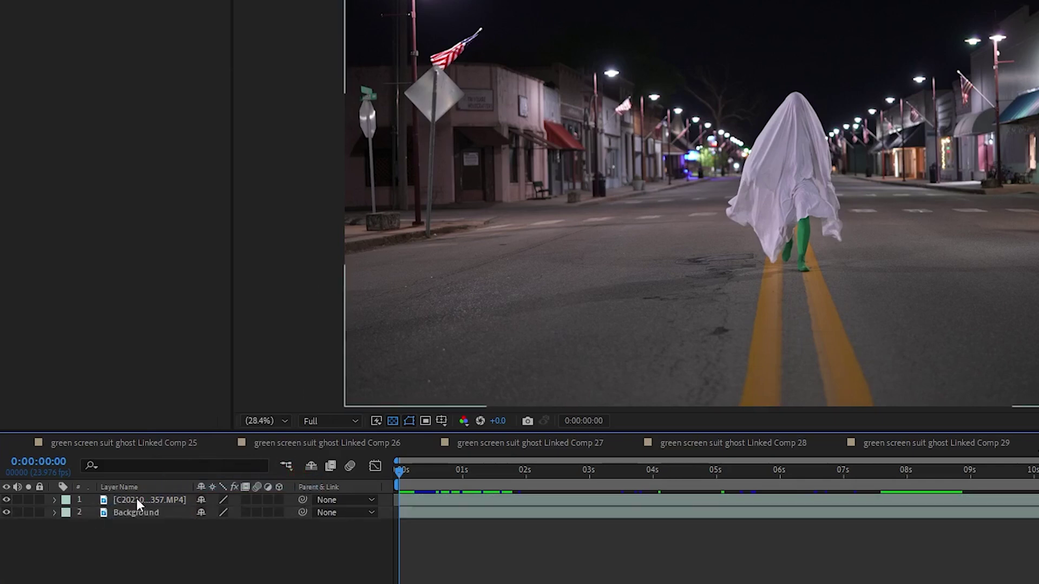
Rename the top layer to 'Ghost Layer'.
click(137, 501)
key(Return)
text(Ghost Layer)
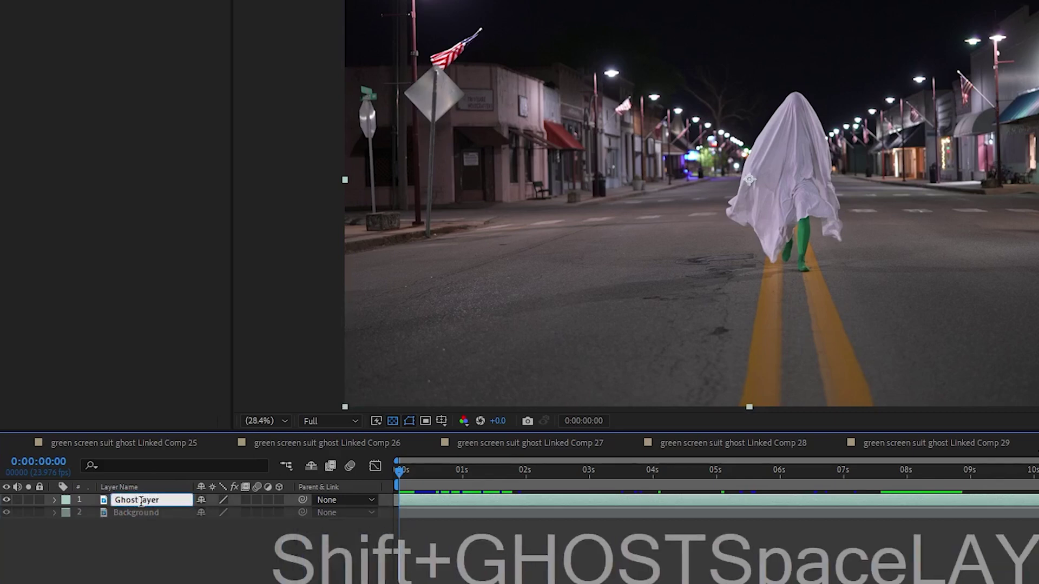
key(Return)
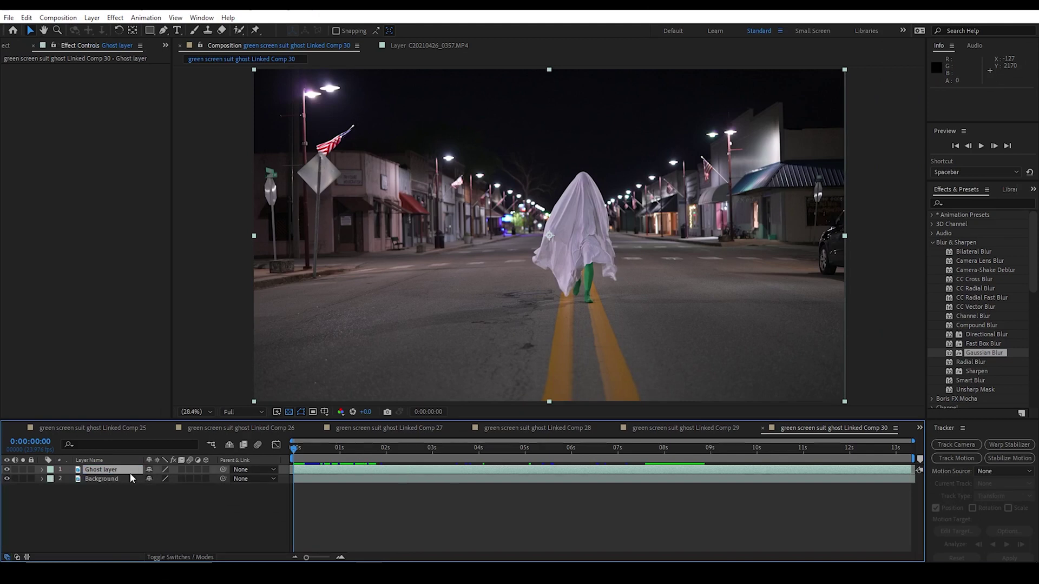
Open the Ghost layer in its Layer viewer and start a Roto Brush selection on the ghost.
double_click(108, 472)
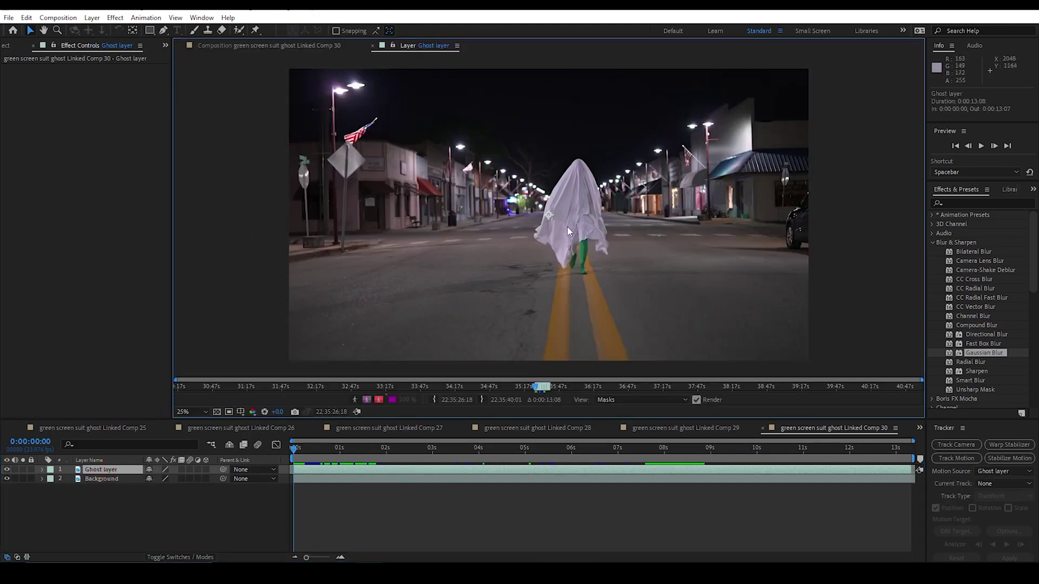
scroll(589, 208, up, 2)
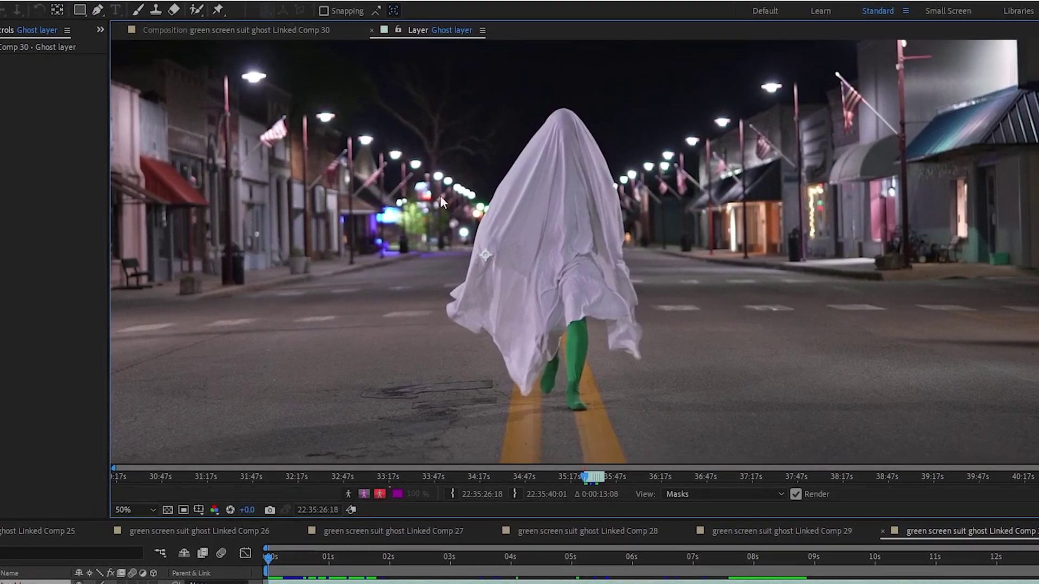
click(195, 13)
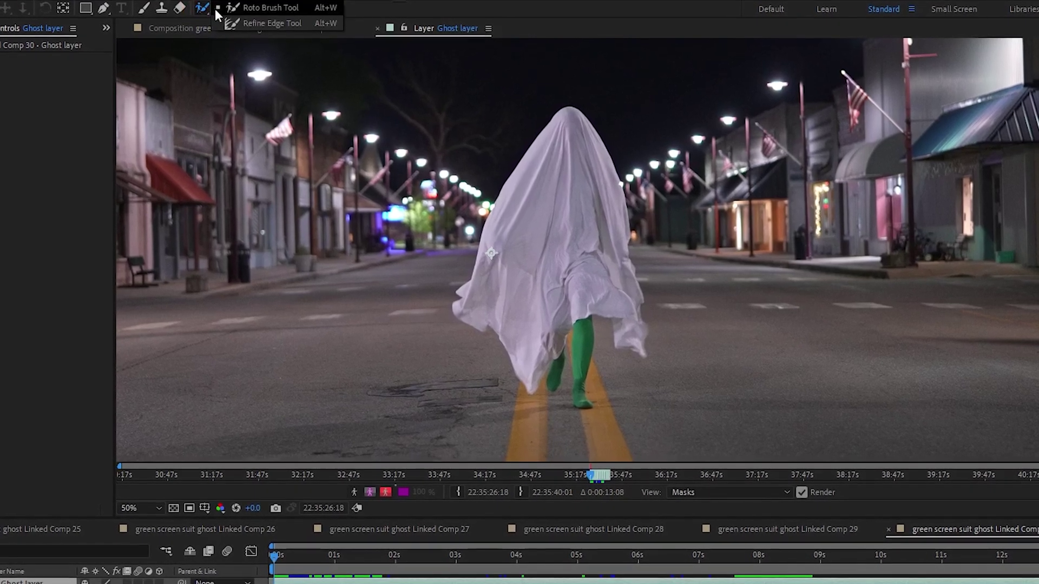
click(271, 6)
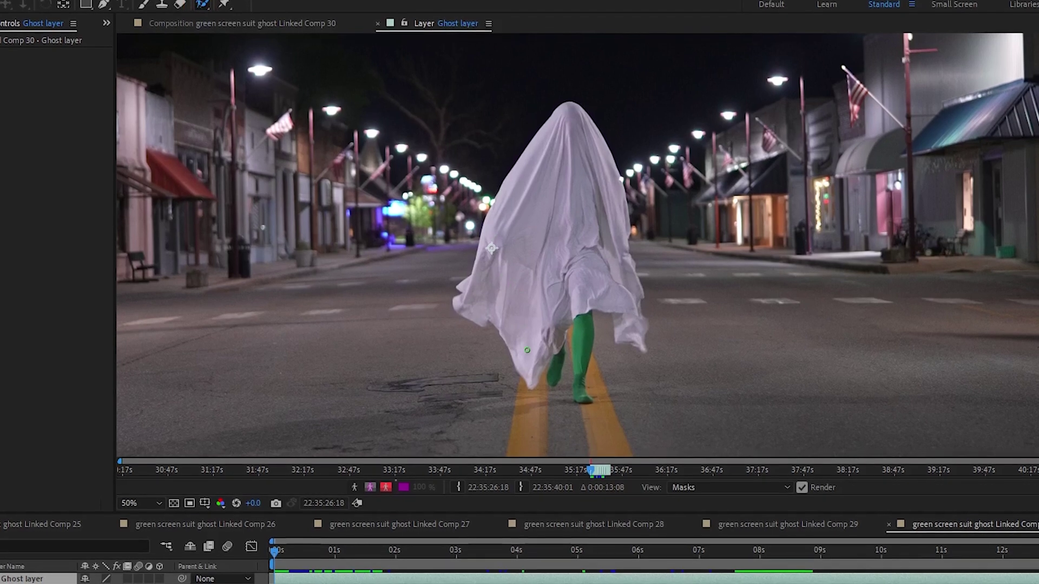
click(498, 307)
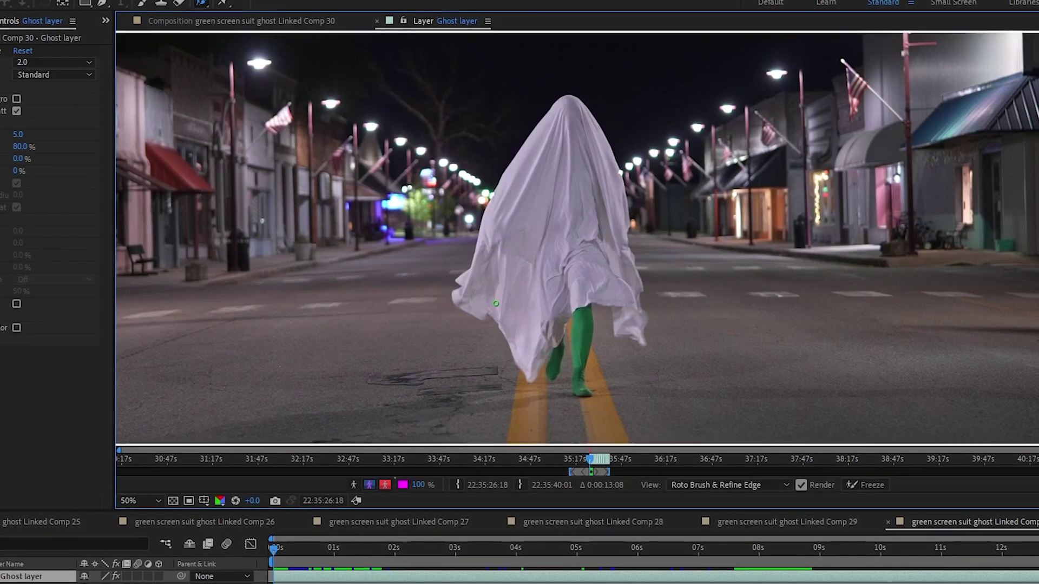
Paint Roto Brush strokes over the sheet's left edge, top and lower-right flap, then switch to subtracting.
drag(487, 301, 486, 265)
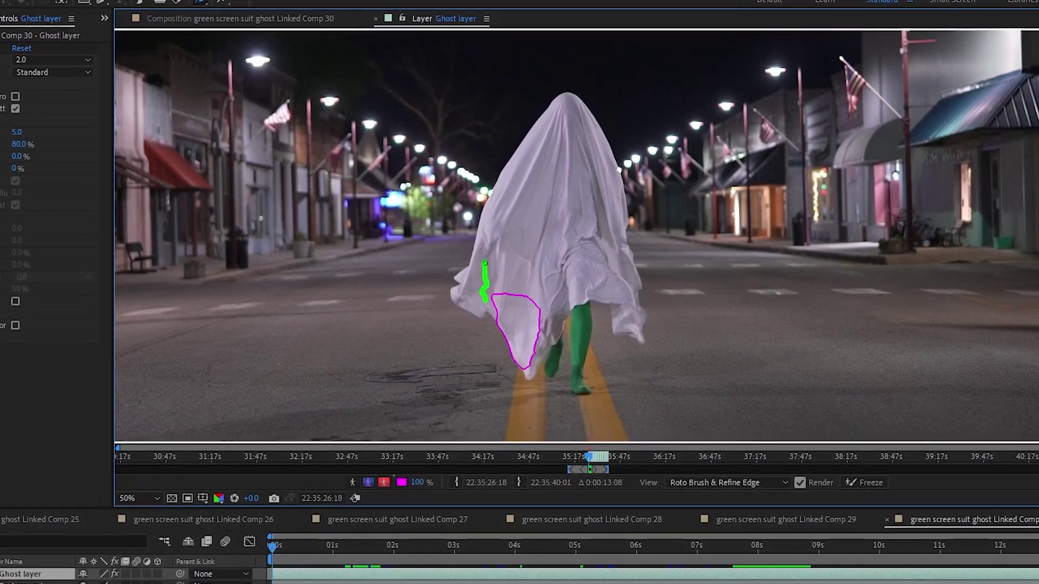
drag(557, 120, 584, 115)
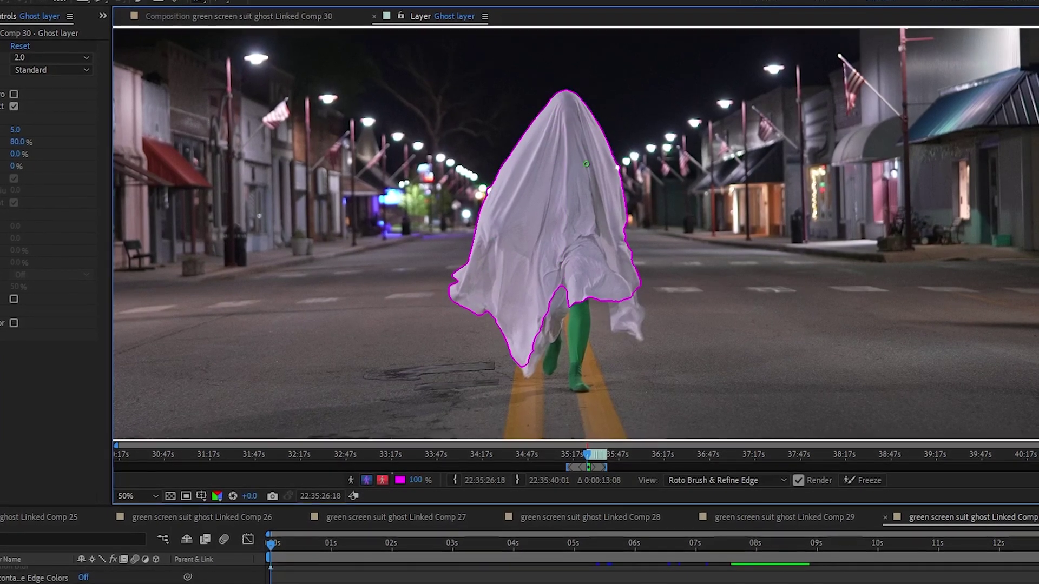
drag(622, 306, 625, 326)
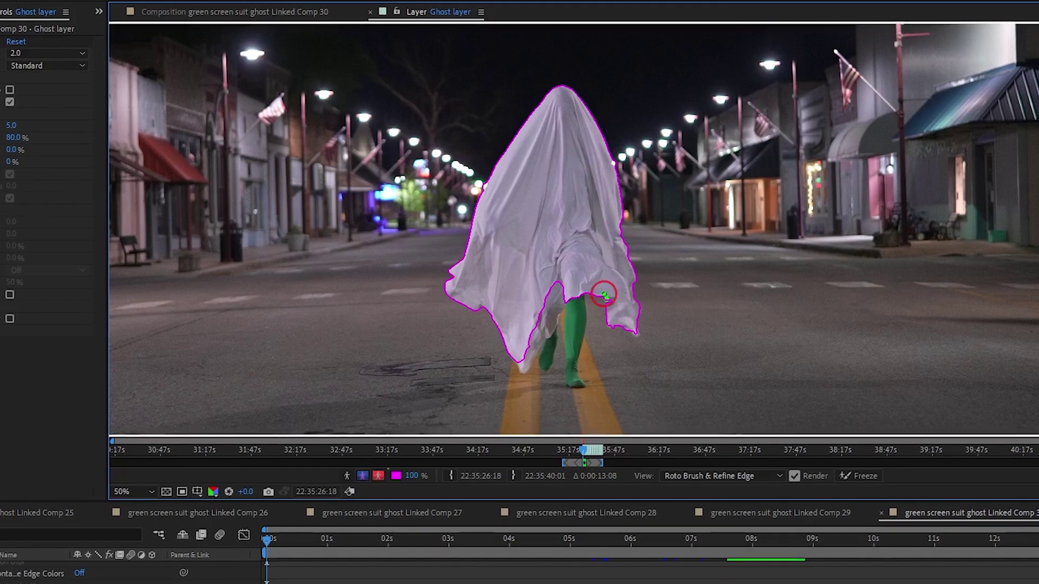
scroll(635, 292, up, 2)
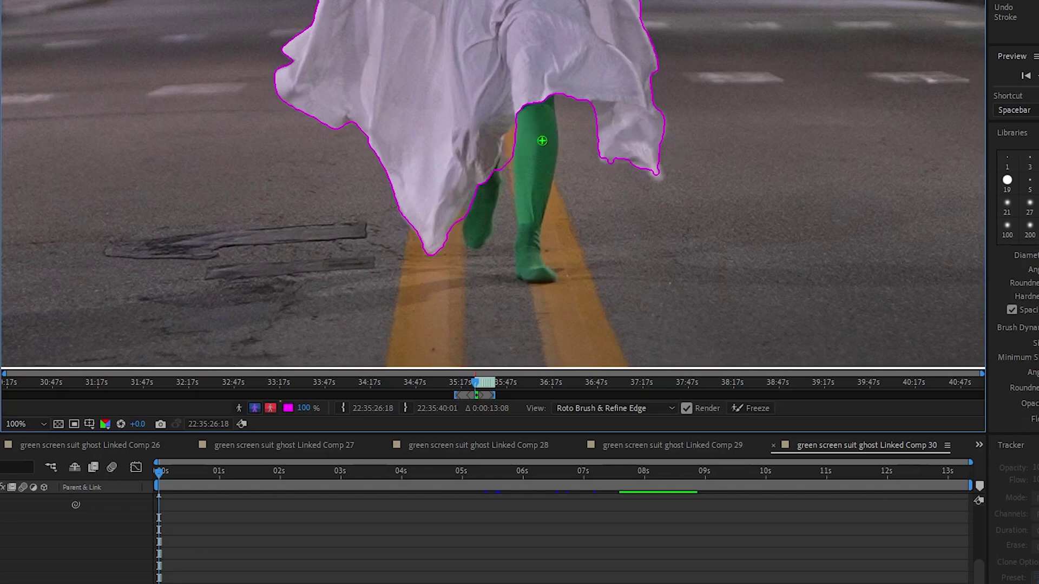
key(alt)
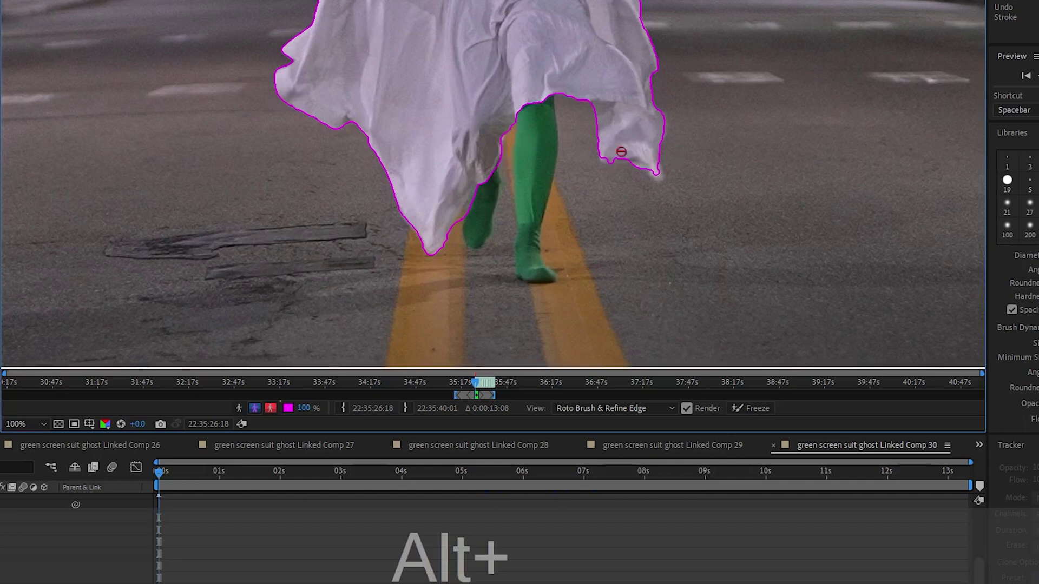
scroll(552, 167, down, 3)
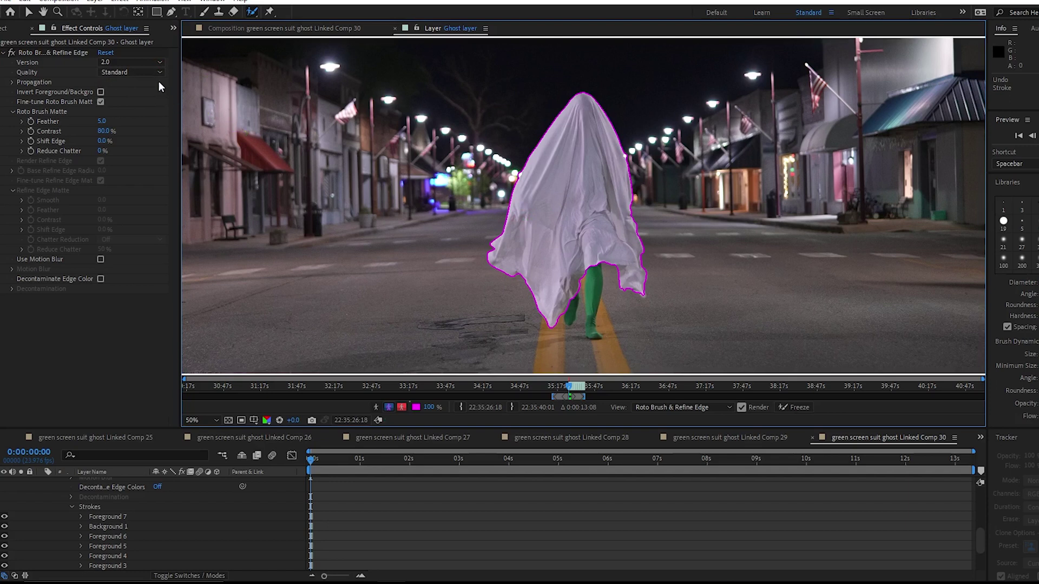
Set the Roto Brush matte quality to Best and play back to check it.
click(155, 73)
click(116, 93)
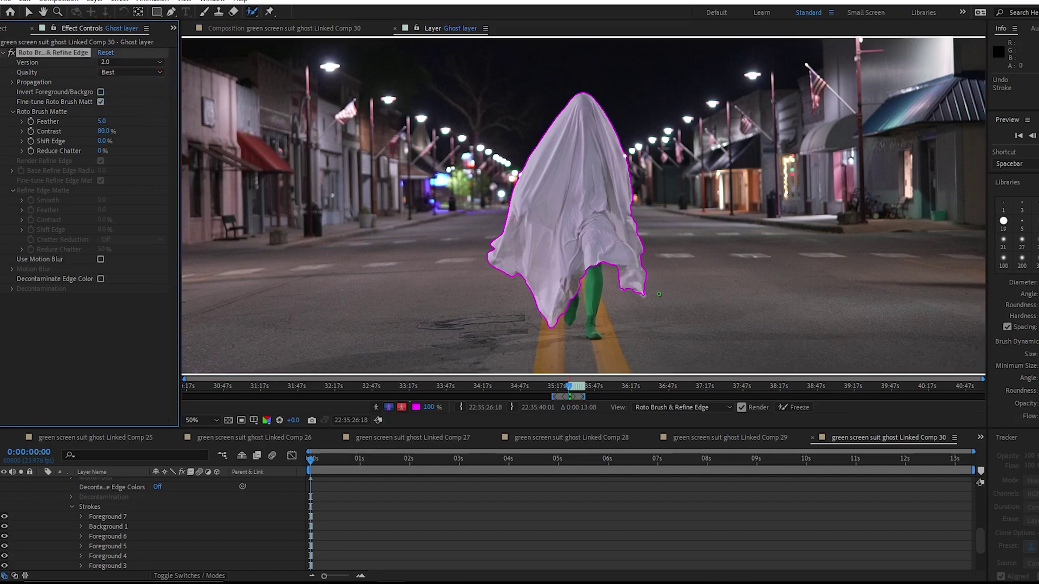
key(space)
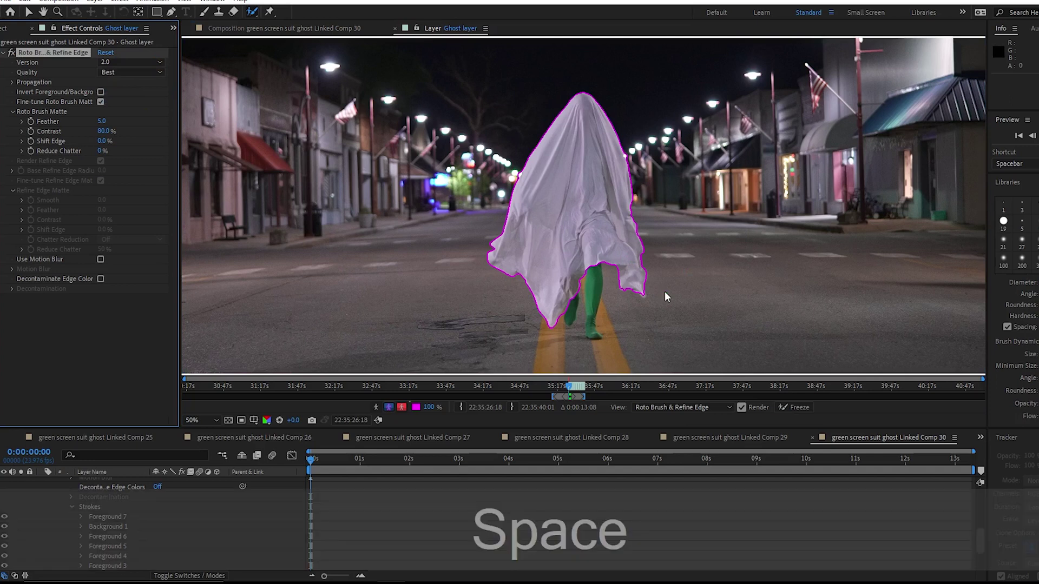
key(space)
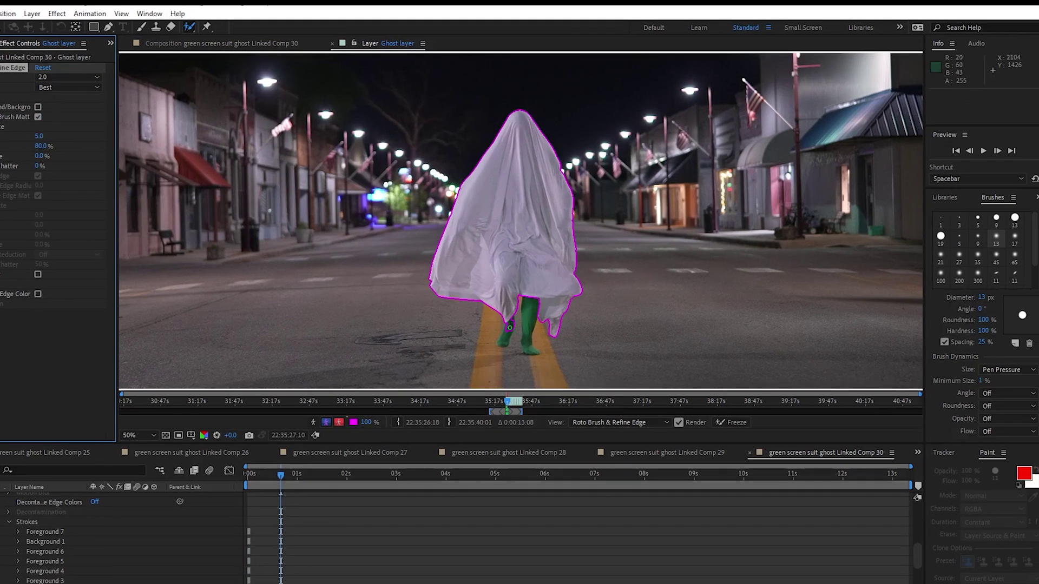
Undo a stray foreground stroke and mark the green leg as background.
scroll(512, 326, up, 2)
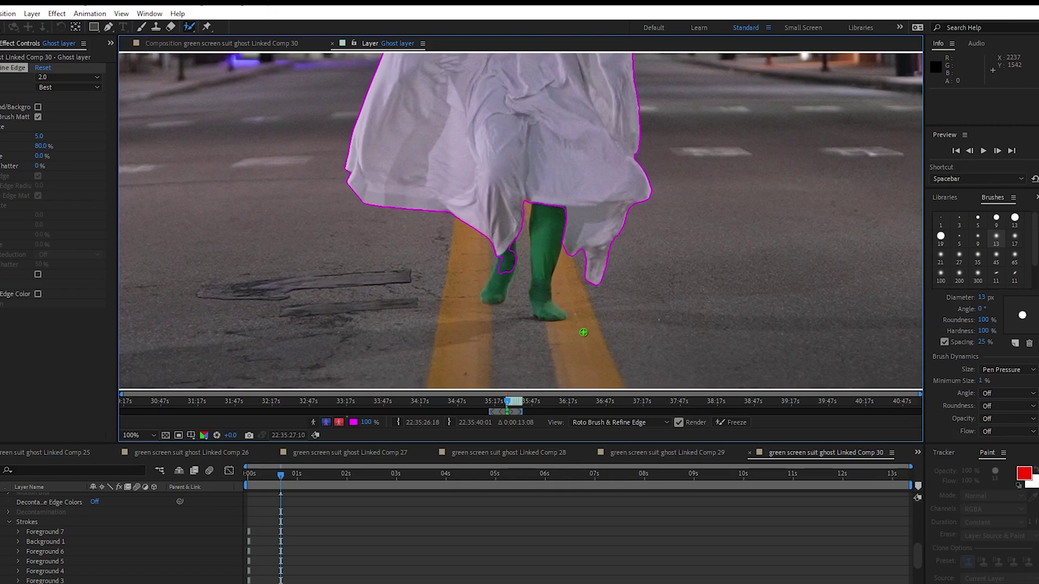
key(Page_Up)
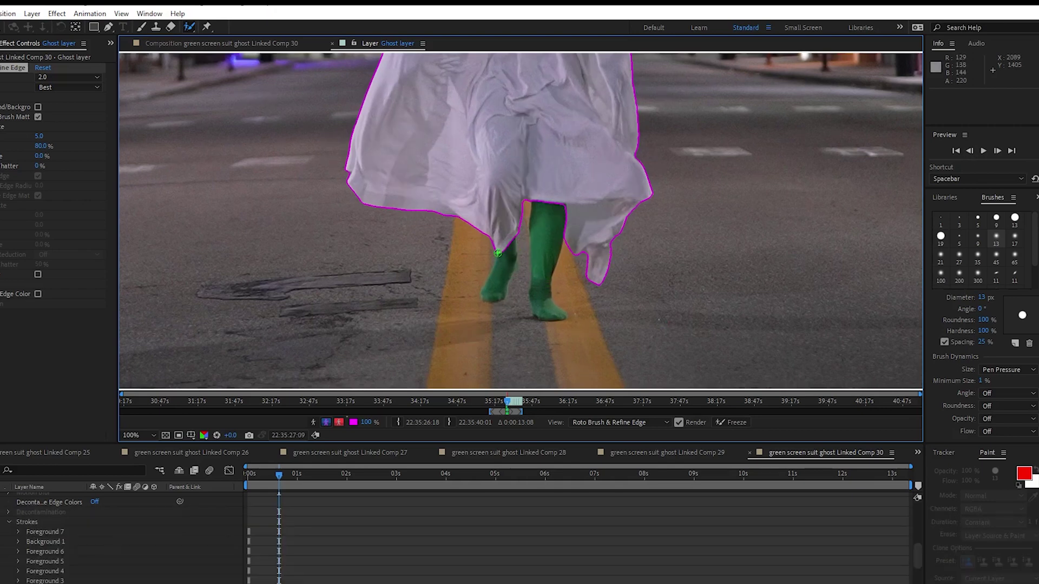
key(Page_Down)
key(ctrl+z)
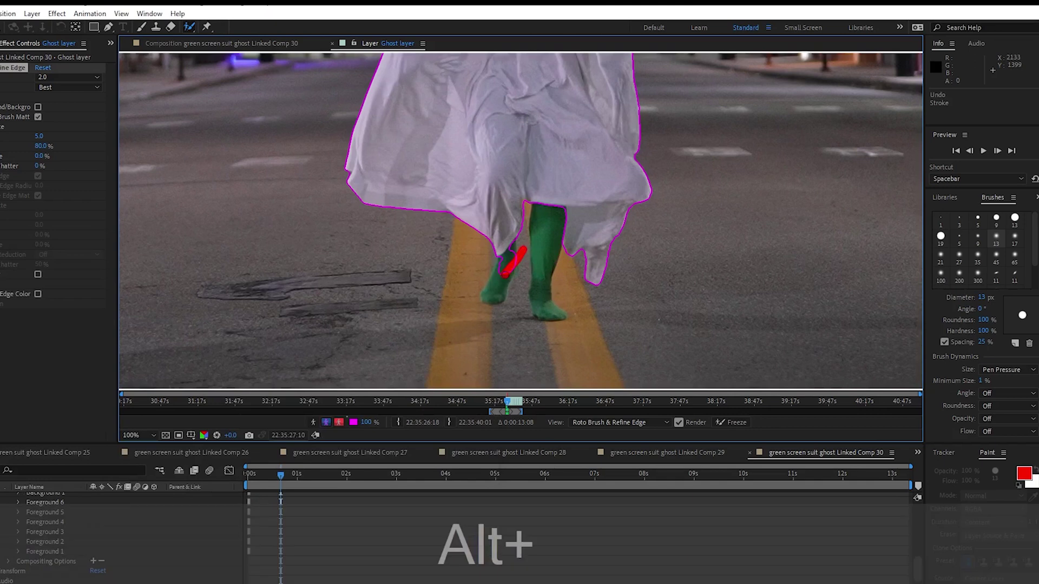
drag(505, 274, 499, 290)
Preview the matte again and subtract more of the leg area.
key(comma)
key(comma)
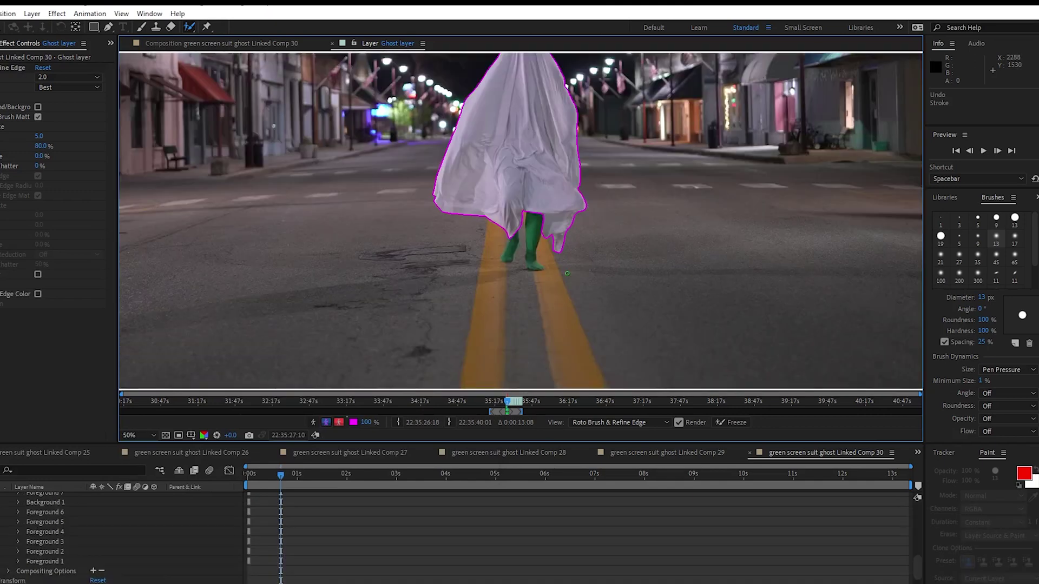
scroll(567, 274, up, 4)
key(space)
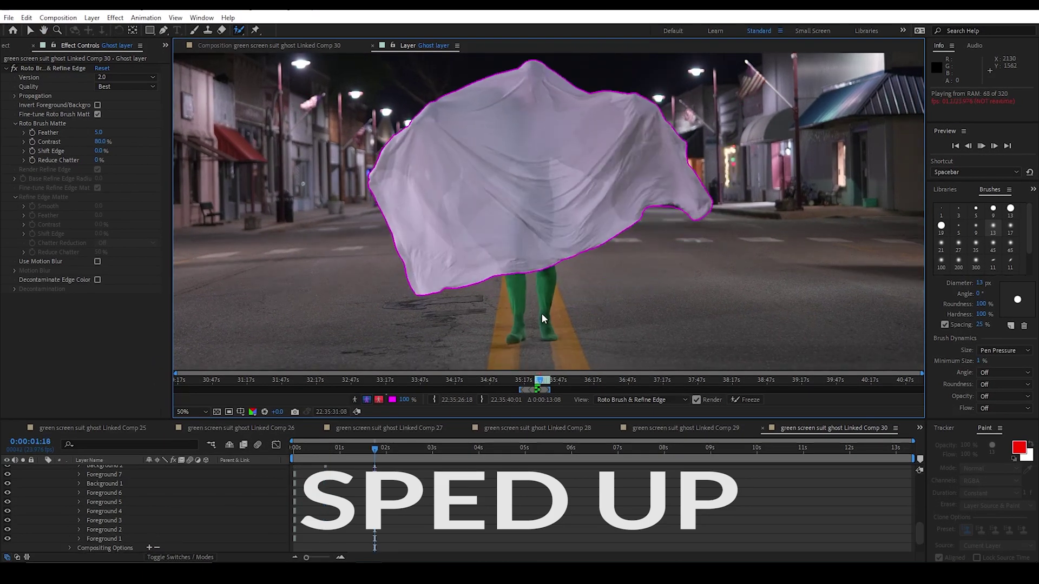
key(space)
scroll(590, 245, up, 2)
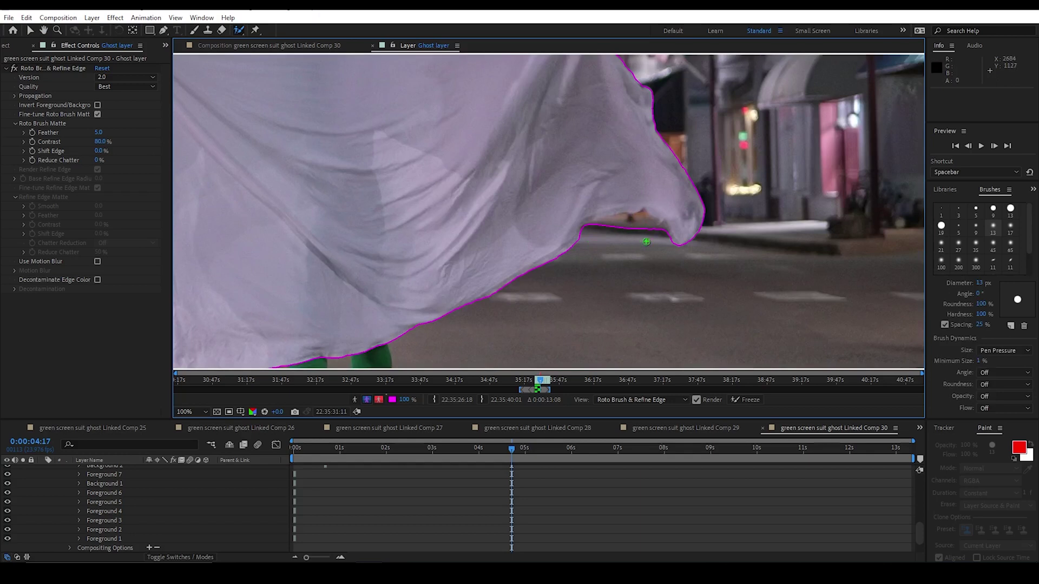
drag(649, 234, 640, 224)
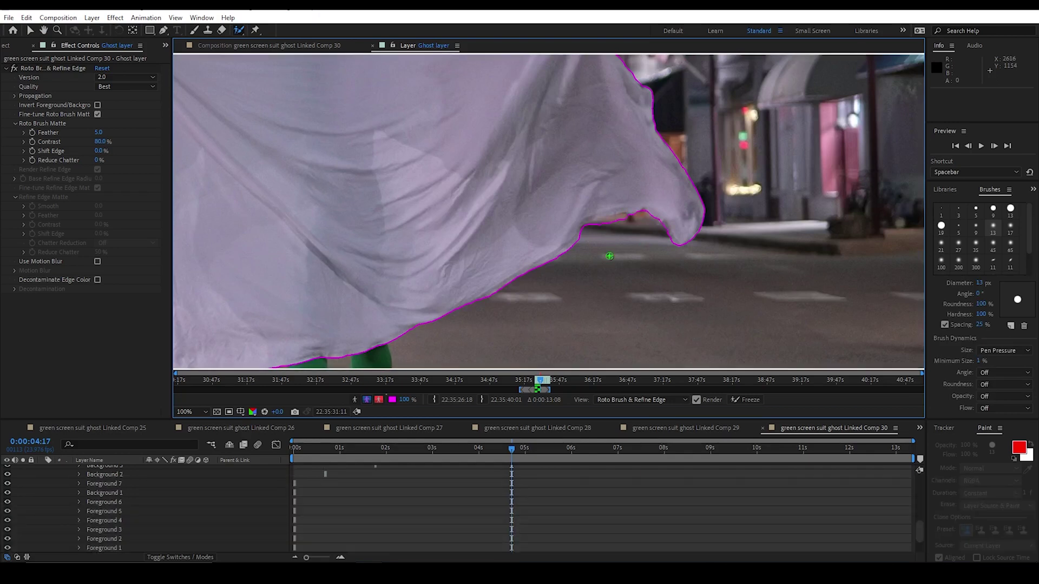
Step through nearby frames and preview to review the propagated matte.
key(Page_Up)
key(Page_Up)
key(Page_Up)
key(Page_Up)
key(Page_Up)
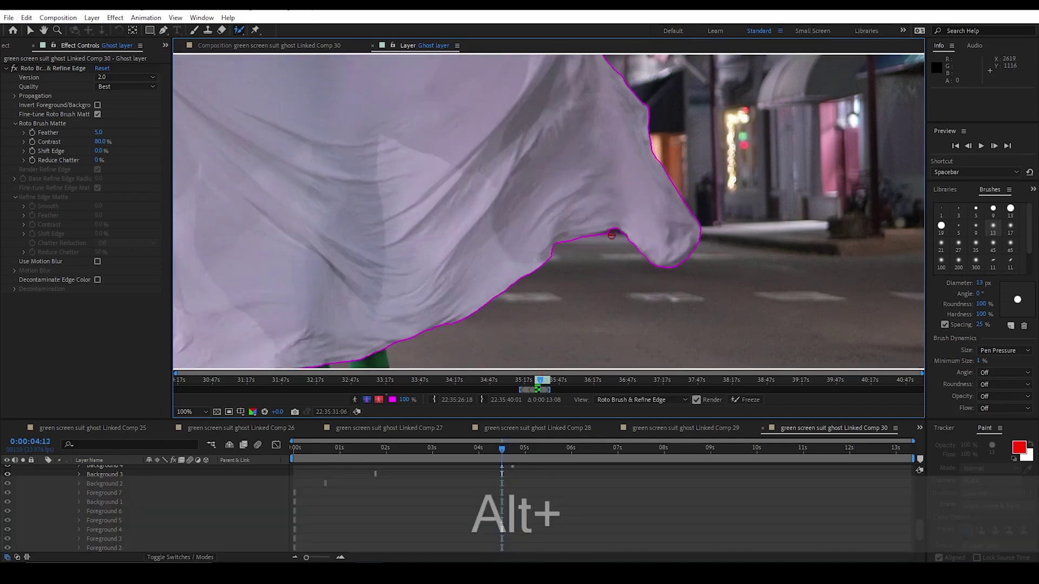
key(Page_Down)
key(space)
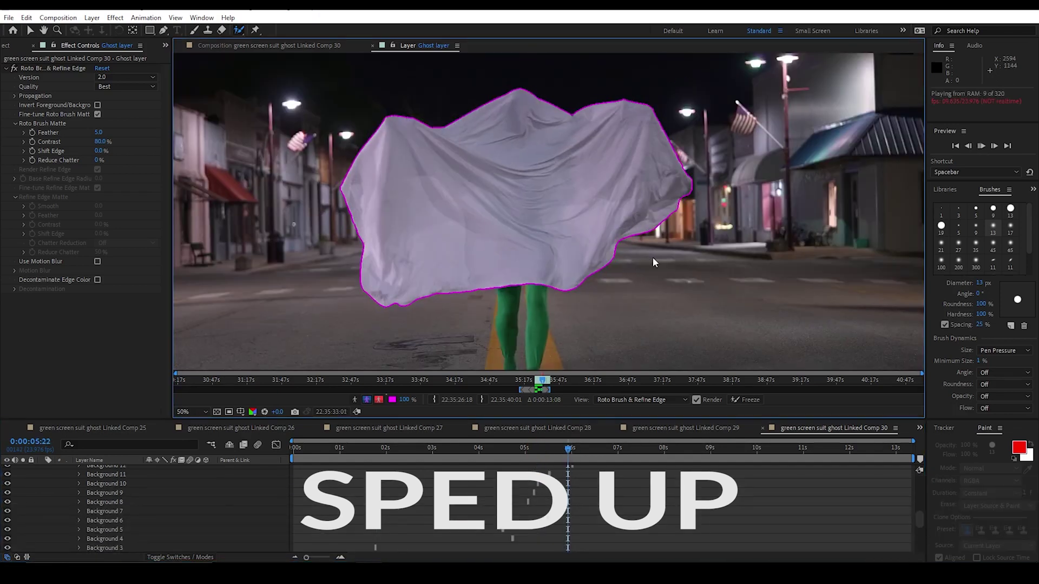
key(space)
key(comma)
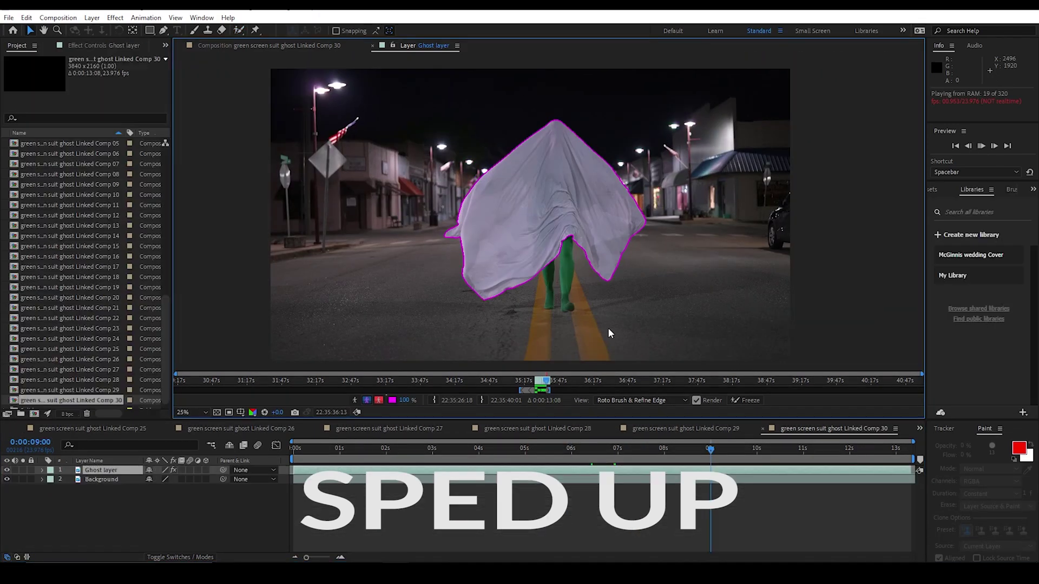
key(Page_Up)
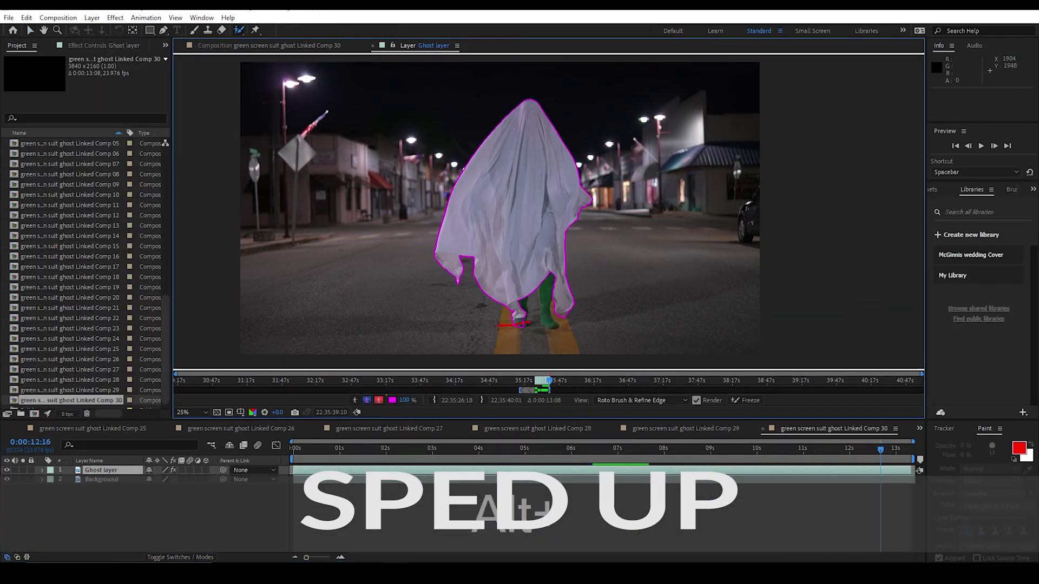
key(alt+w)
Check the matte at 0:00:10:03 and 0:00:11:09, then freeze the Roto Brush propagation.
click(763, 447)
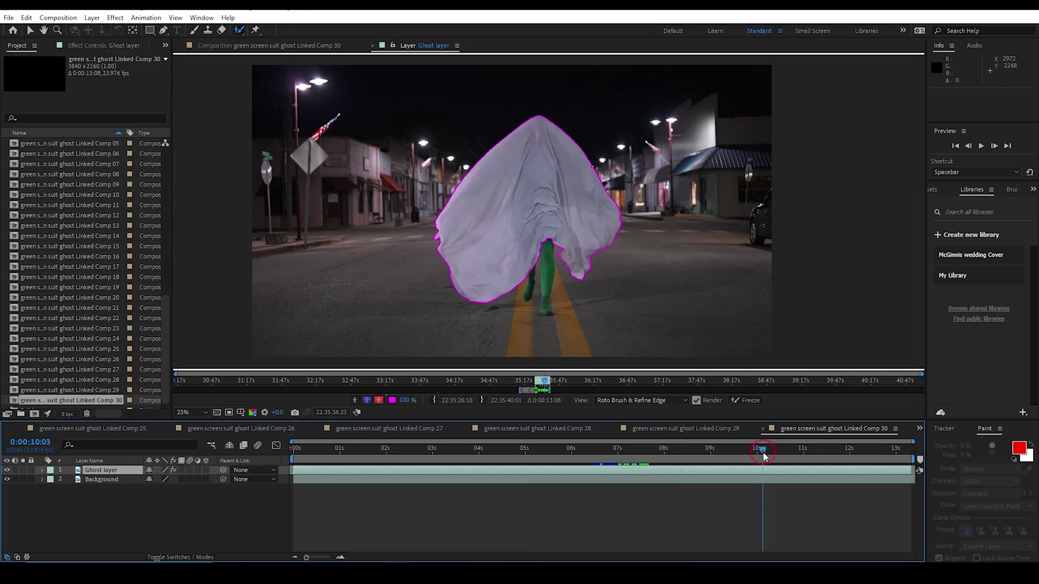
click(821, 451)
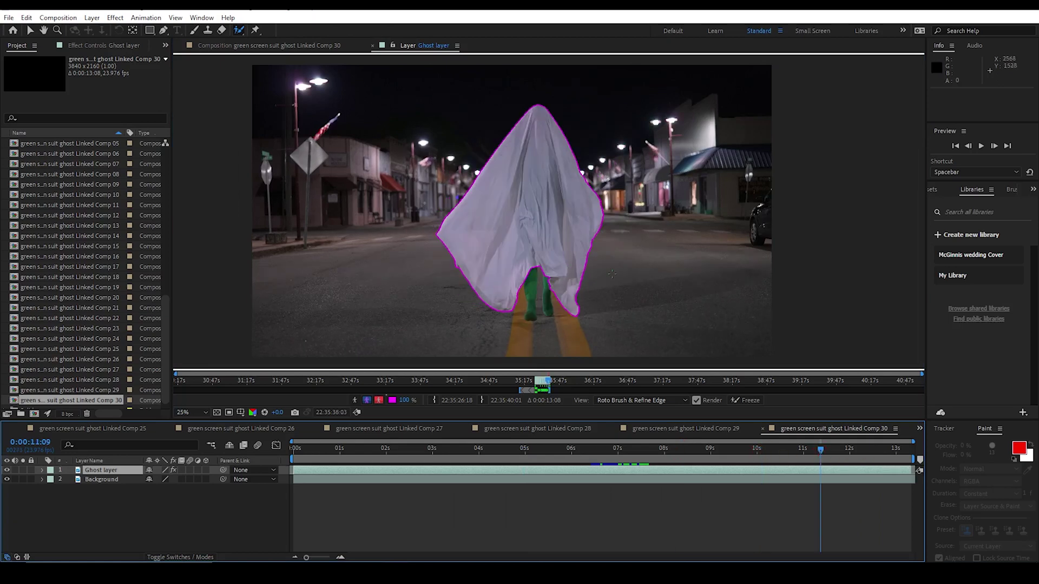
click(745, 401)
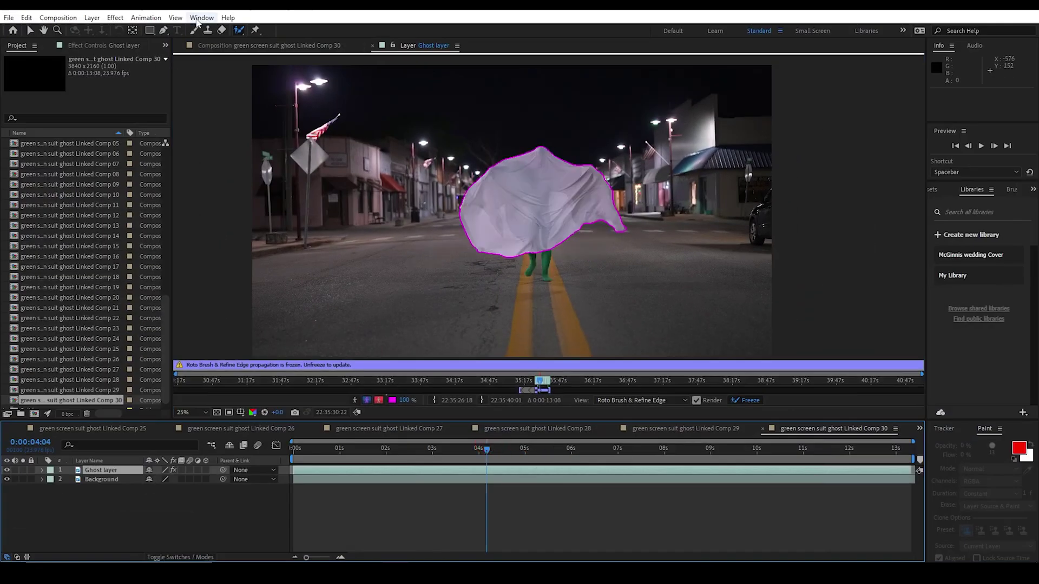
click(262, 46)
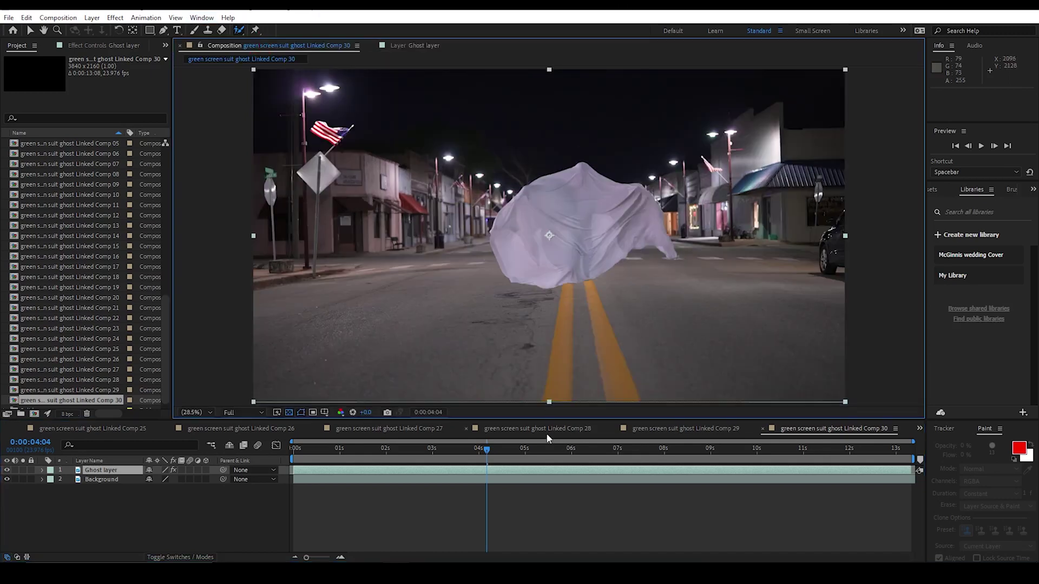
Hide the Background layer and jump to 0:00:07:07 to view the cut-out ghost.
click(14, 492)
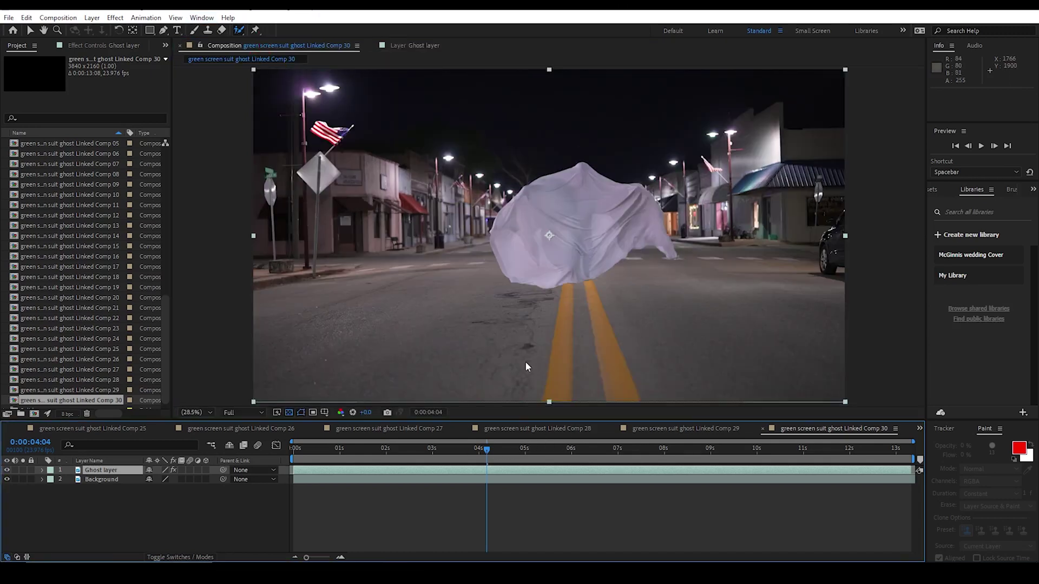
click(7, 480)
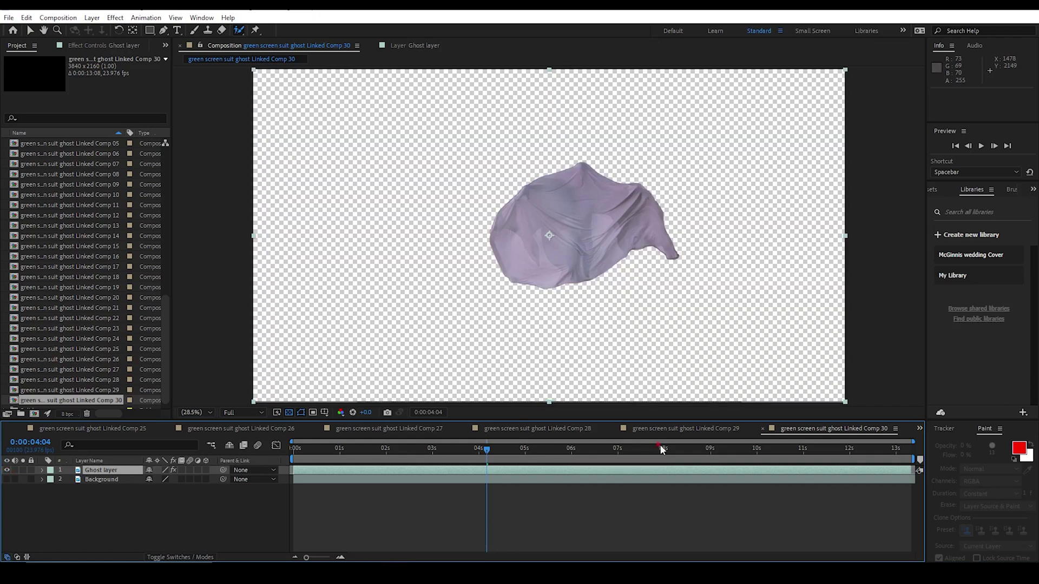
click(631, 449)
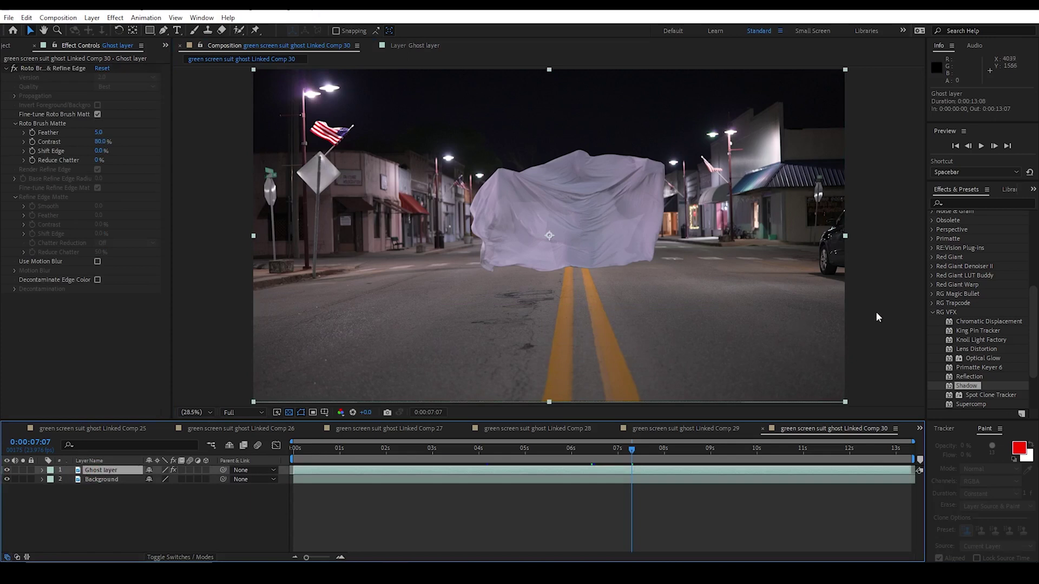
Try the Red Giant Shadow effect on the Ghost layer, angling and softening it, then delete it.
drag(968, 390, 21, 378)
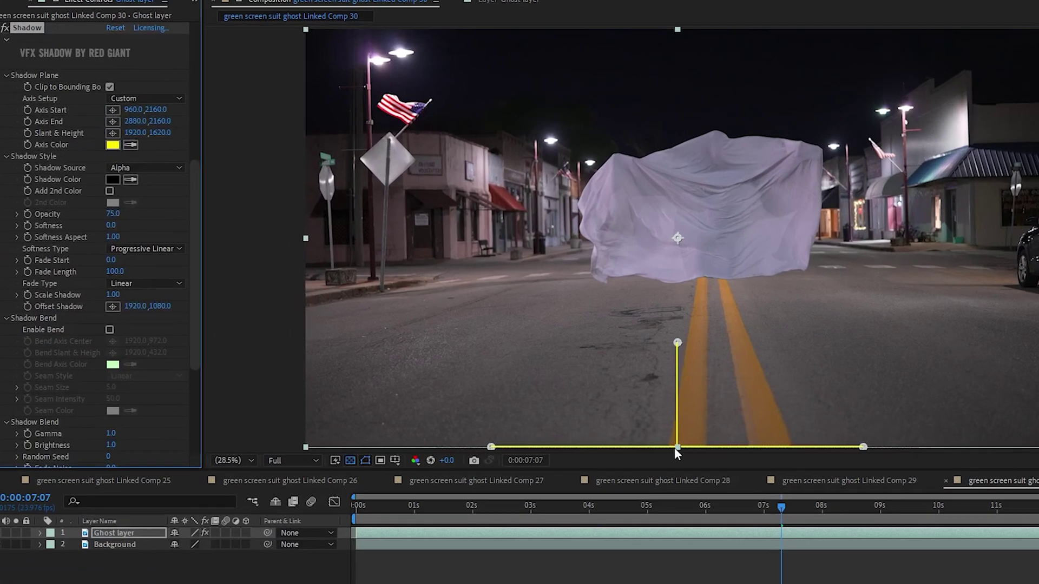
drag(549, 402, 571, 321)
drag(728, 352, 736, 328)
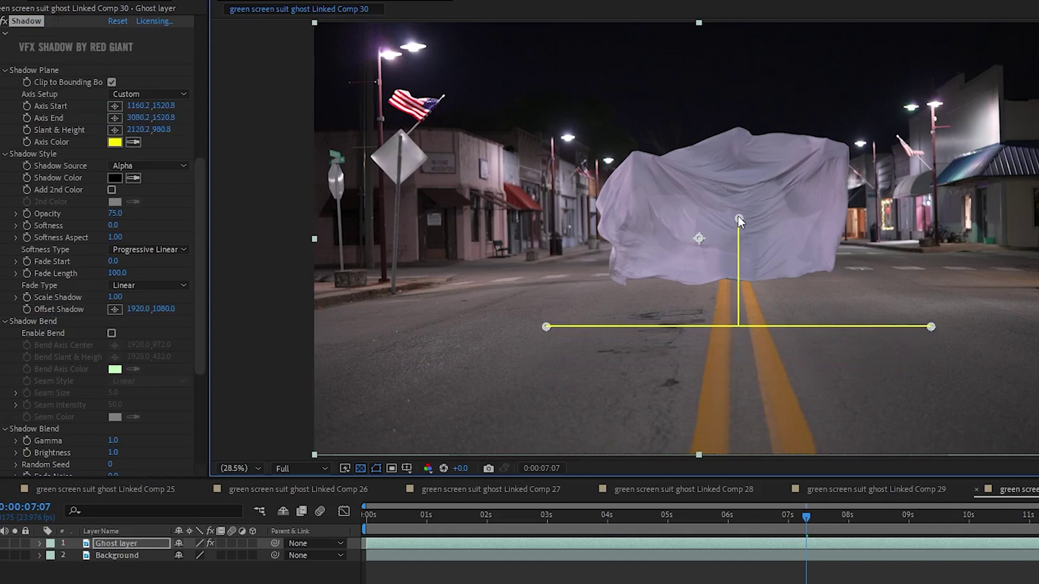
drag(738, 219, 838, 372)
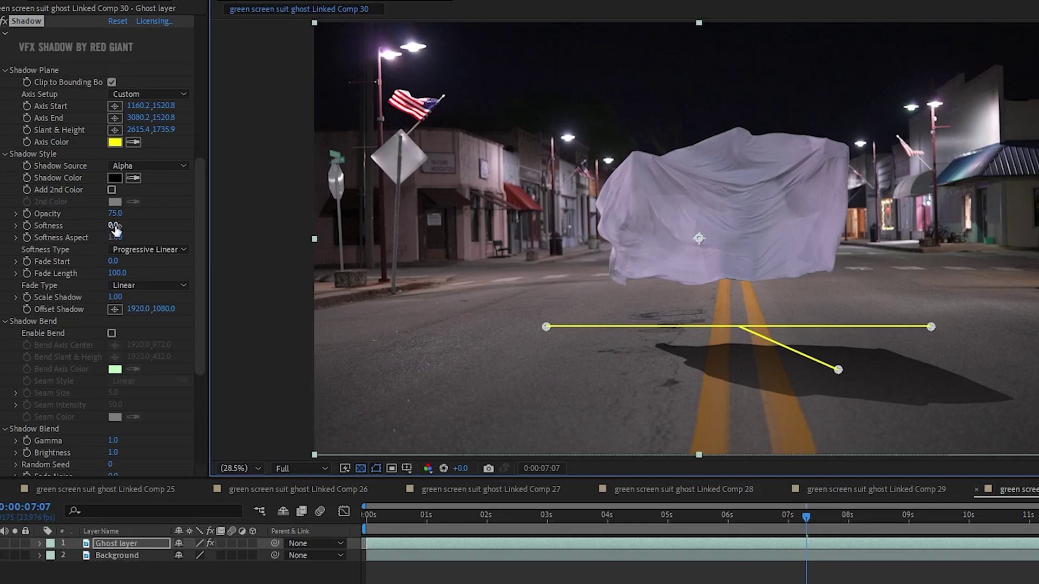
drag(113, 225, 84, 214)
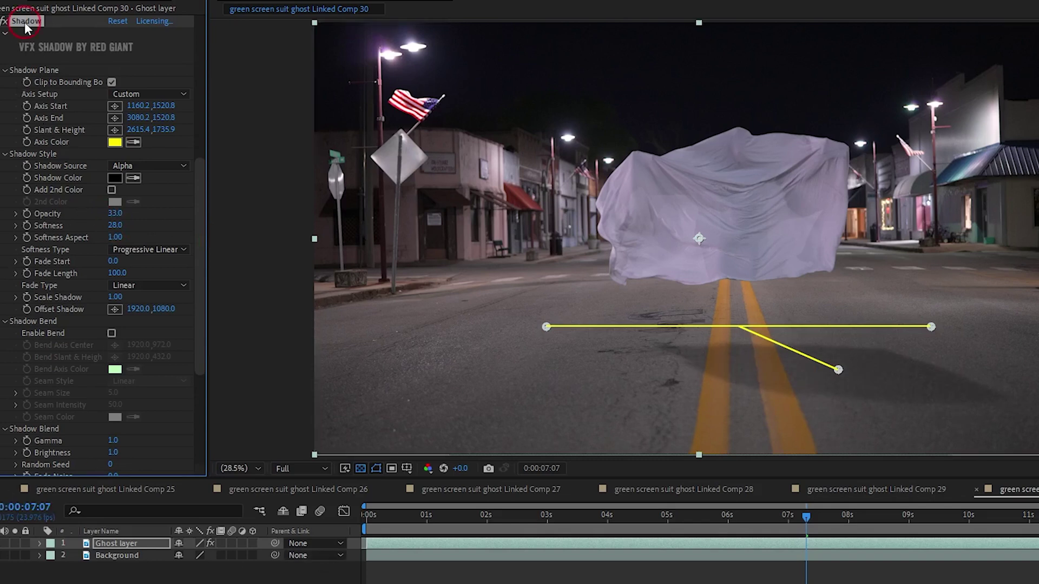
key(Delete)
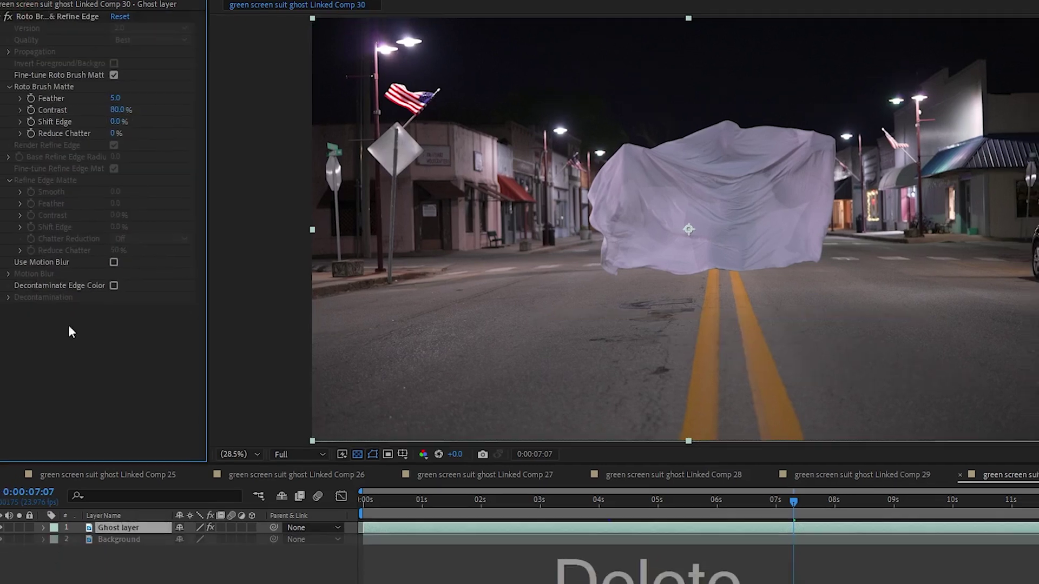
Duplicate the Ghost layer and rename the copy 'Ghost layer shadow'.
key(ctrl+z)
click(123, 544)
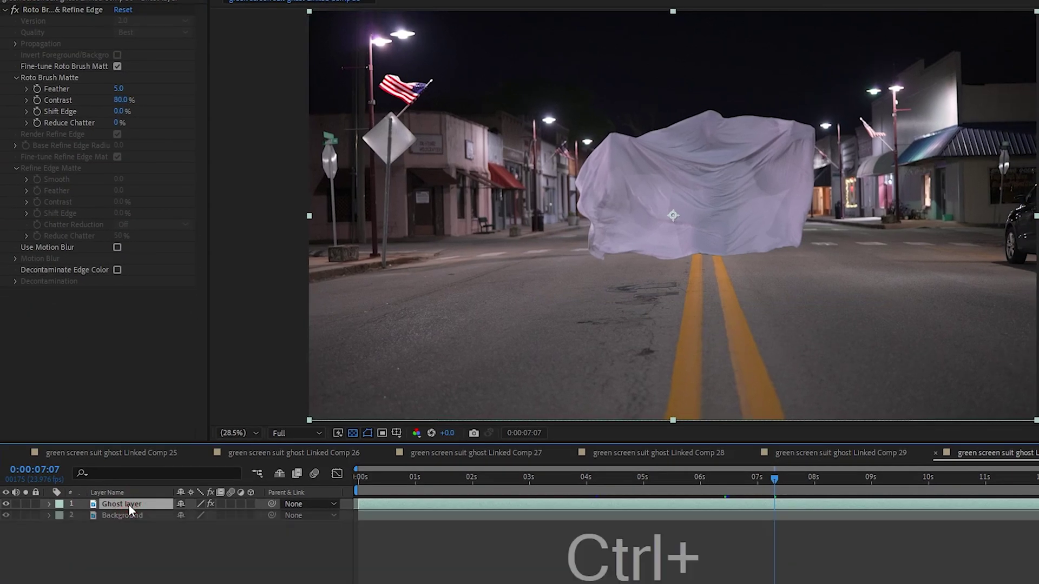
key(ctrl+d)
right_click(128, 505)
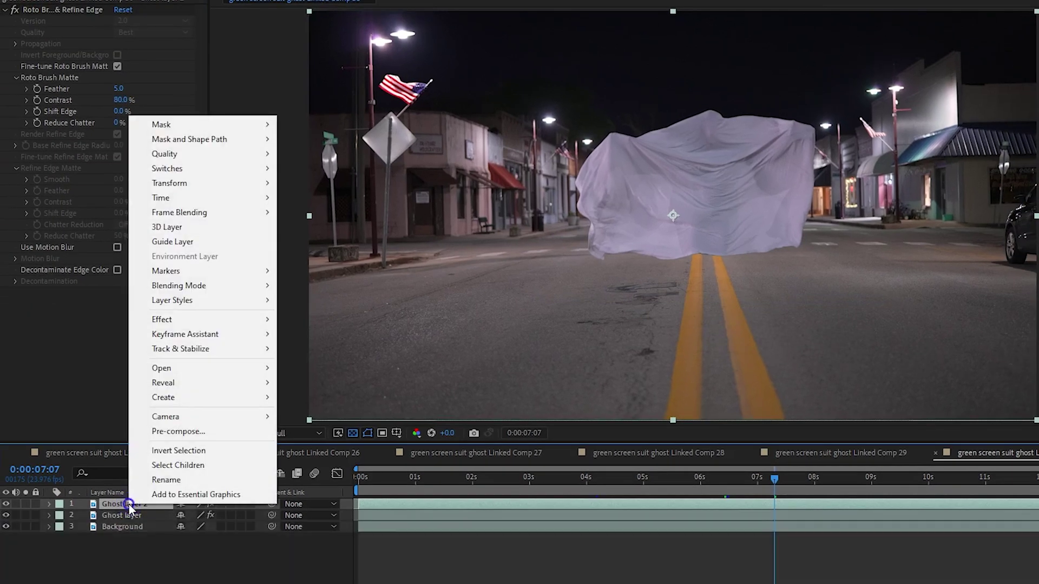
click(174, 482)
key(Right)
key(BackSpace)
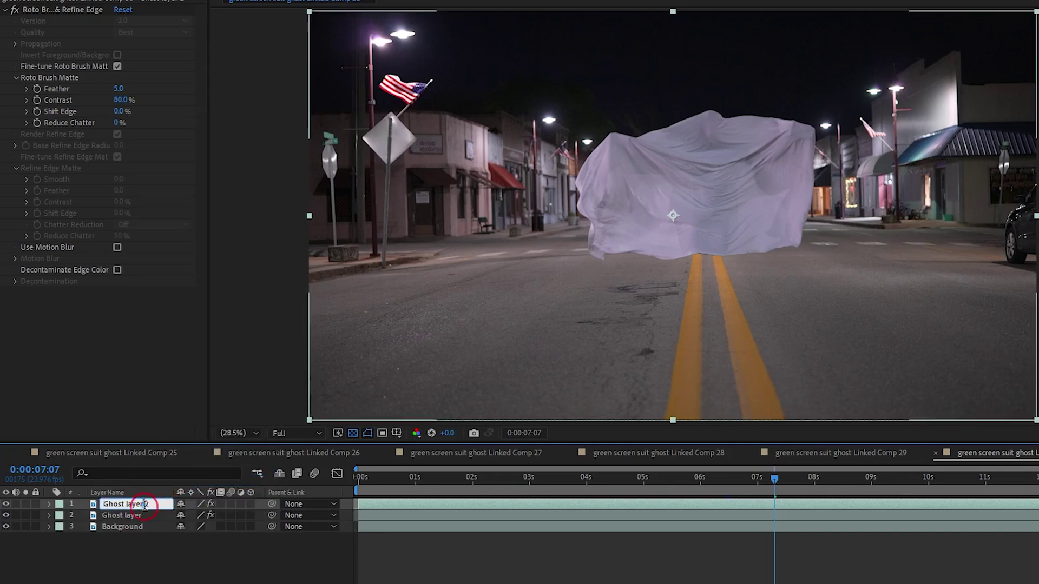
text(shadow)
key(Return)
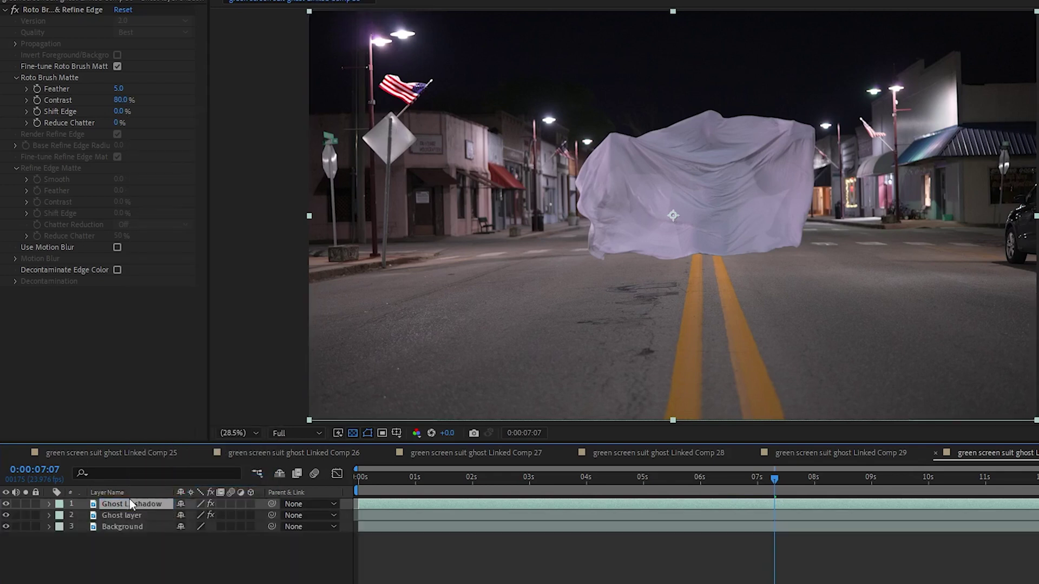
Make the shadow layer 3D and move its anchor point down to the road.
click(251, 504)
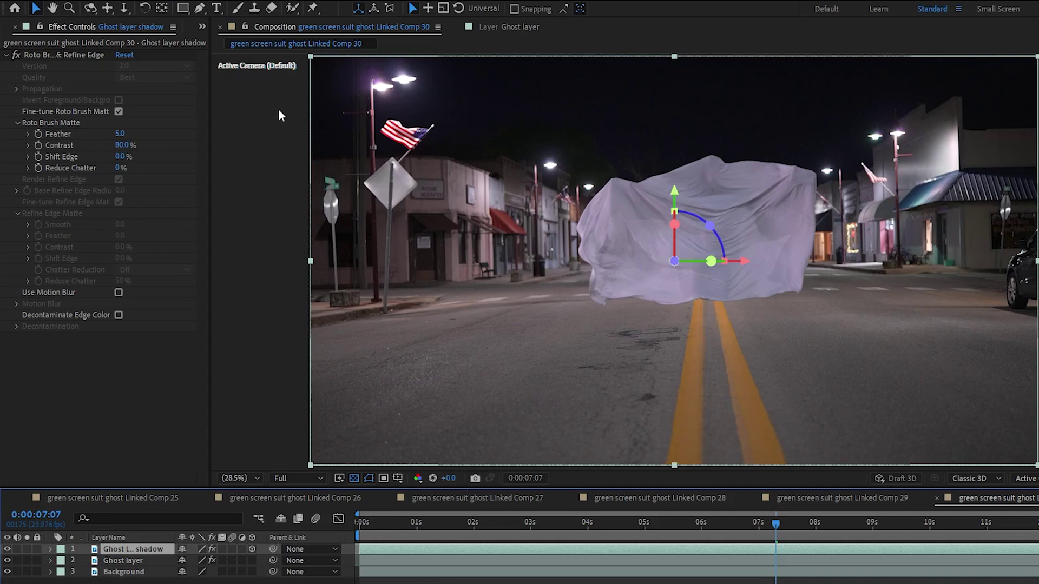
click(163, 9)
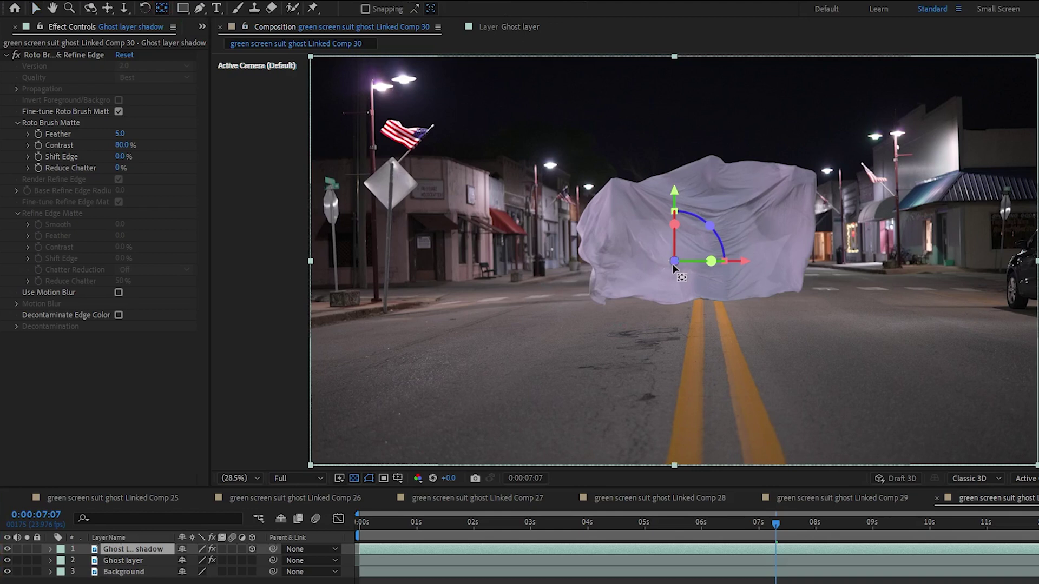
drag(664, 273, 714, 346)
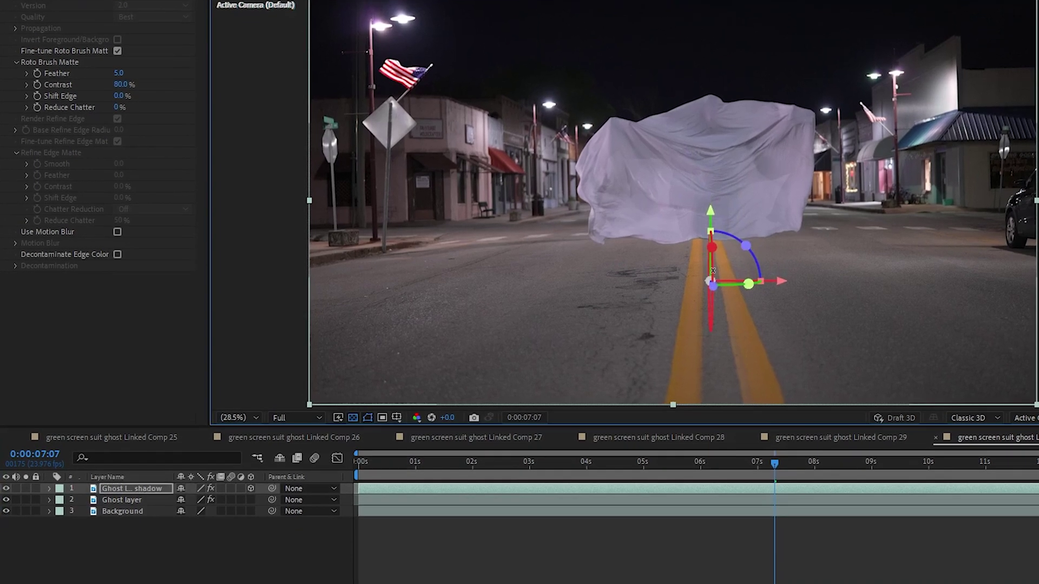
Rotate the shadow layer to X Rotation 113° and Z Rotation 58°.
key(r)
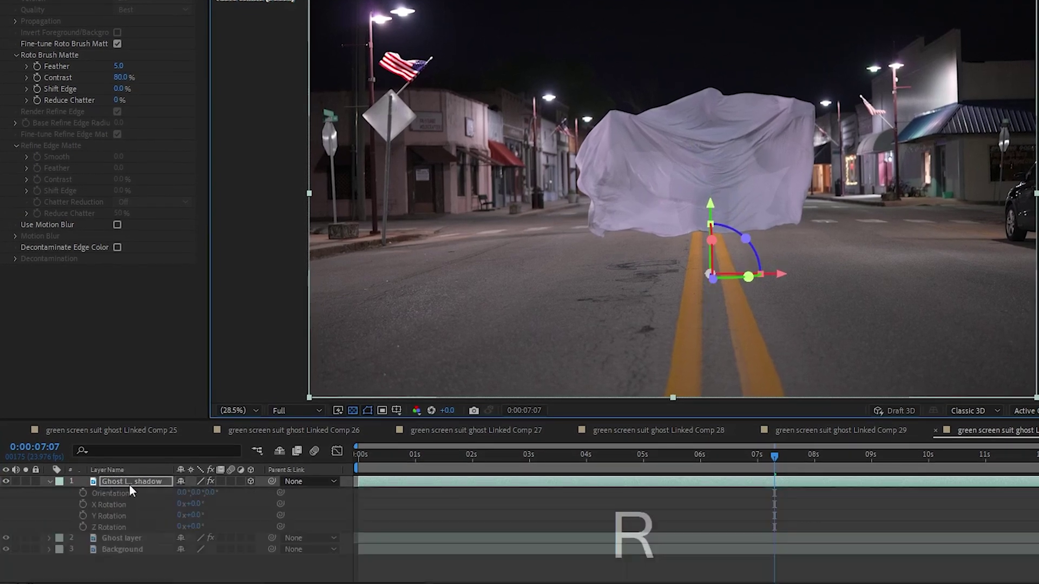
drag(191, 504, 266, 502)
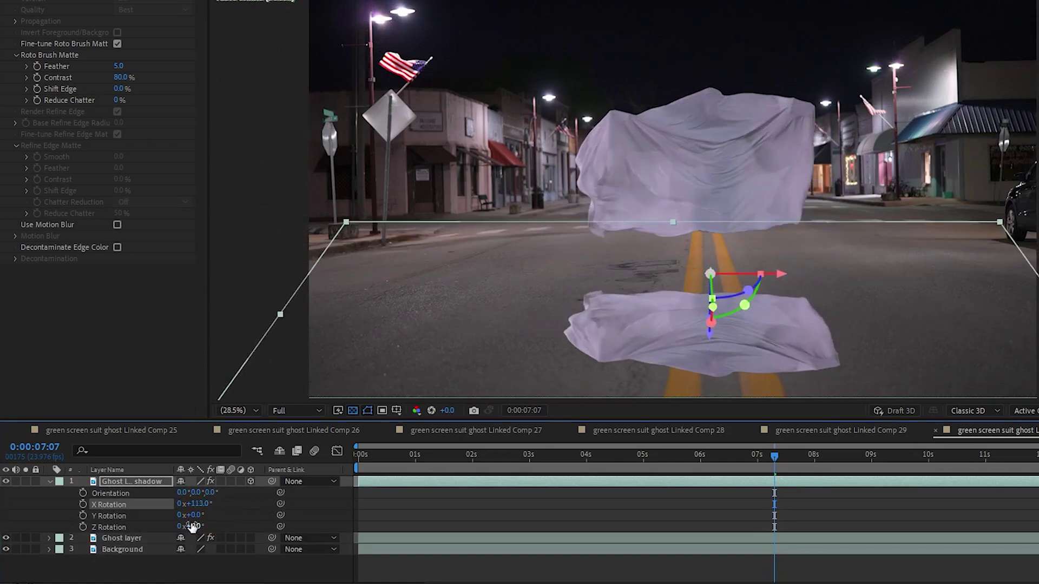
drag(192, 527, 228, 526)
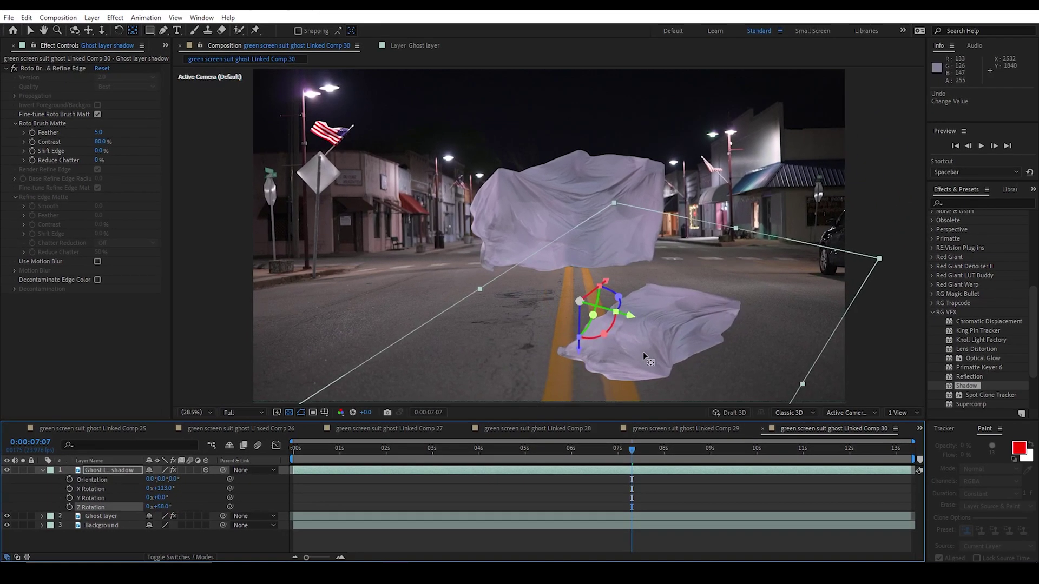
drag(1029, 376, 1030, 301)
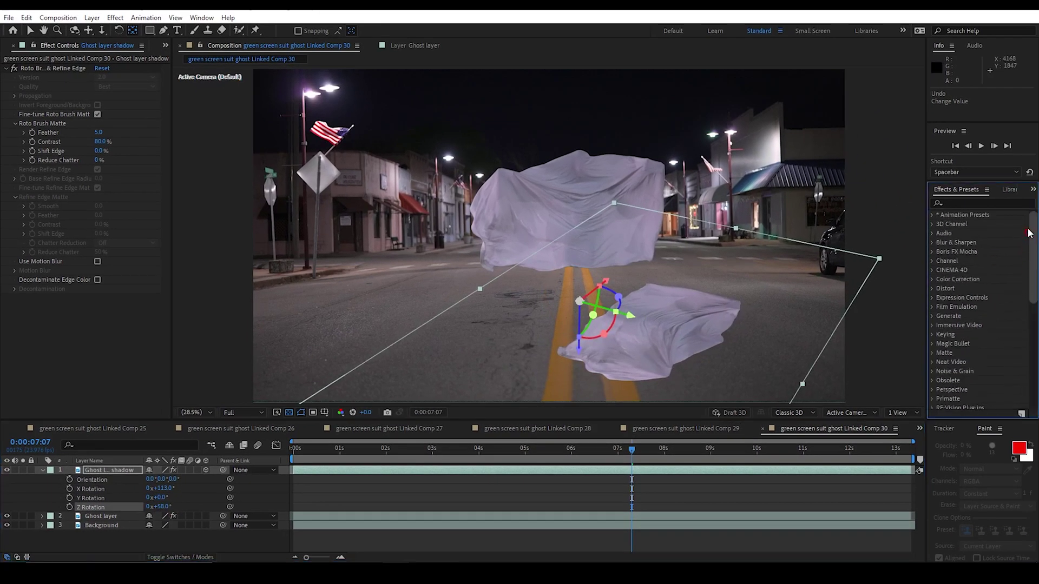
click(932, 280)
Turn the shadow layer solid black with Curves and set its opacity to 10%.
double_click(975, 390)
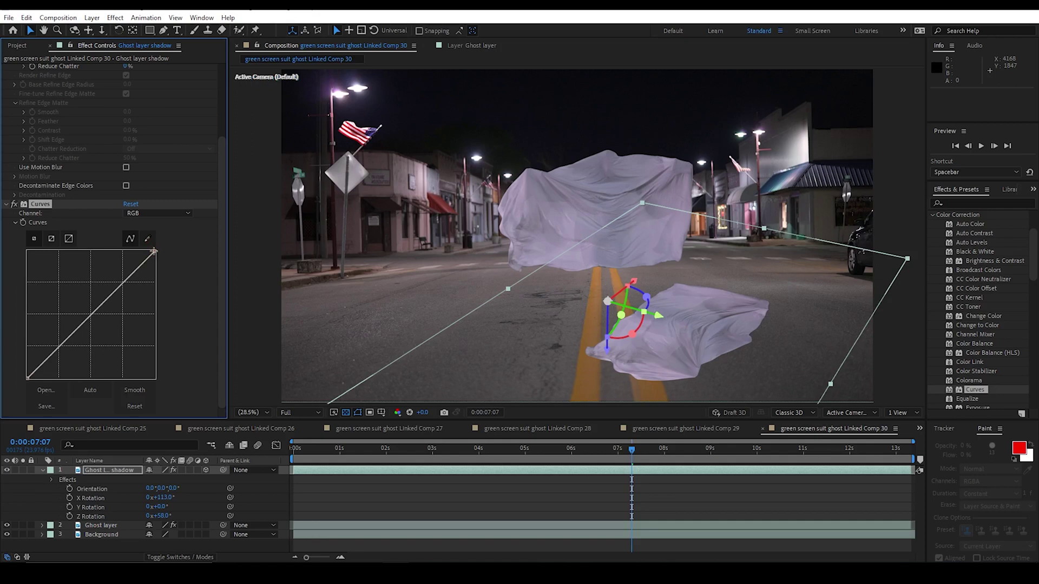
drag(153, 251, 213, 389)
click(133, 493)
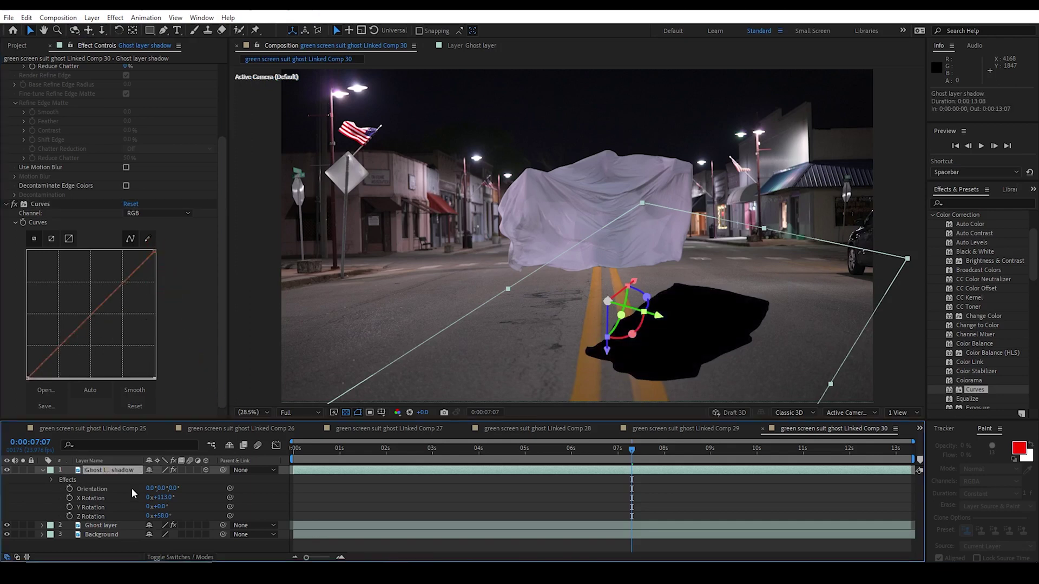
key(t)
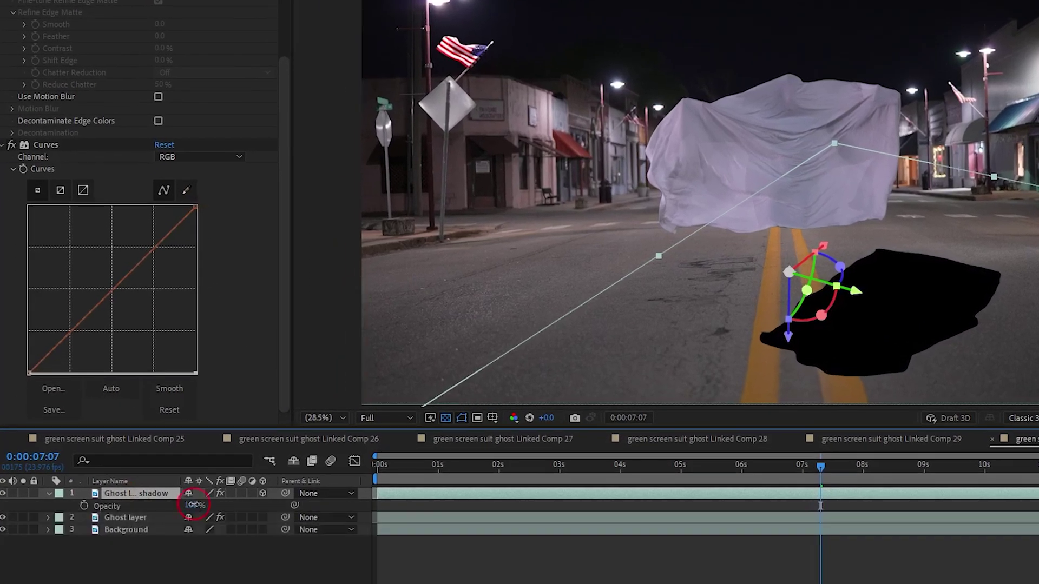
drag(150, 479, 124, 507)
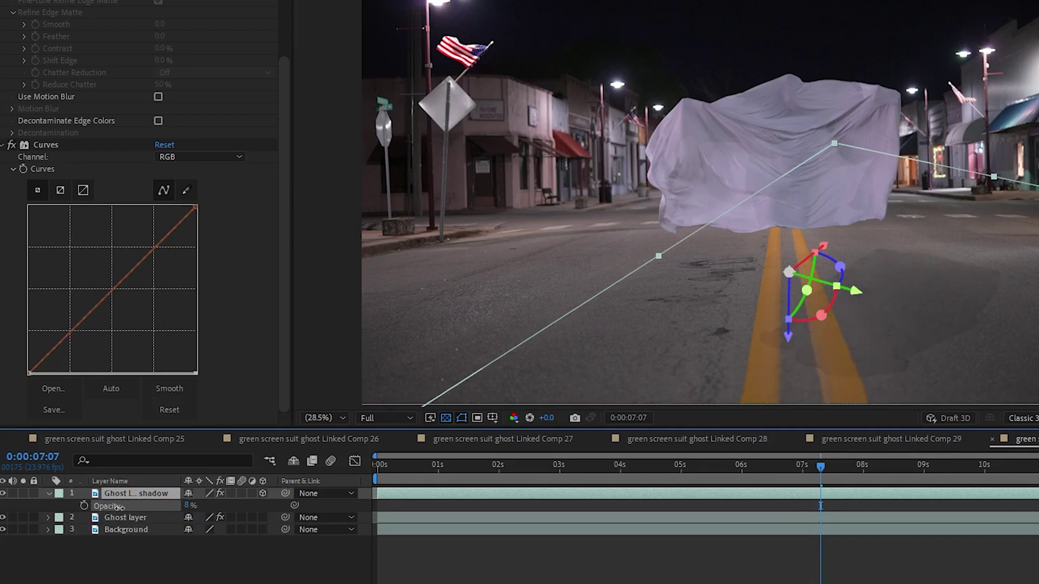
click(189, 506)
text(10)
key(Return)
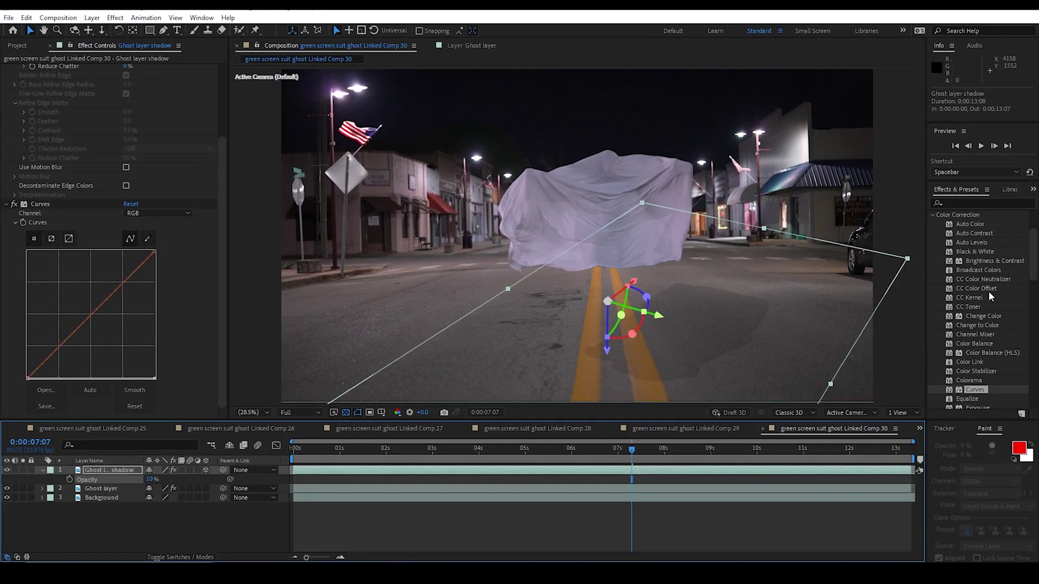
Apply Gaussian Blur to the shadow layer to soften it.
scroll(938, 247, up, 3)
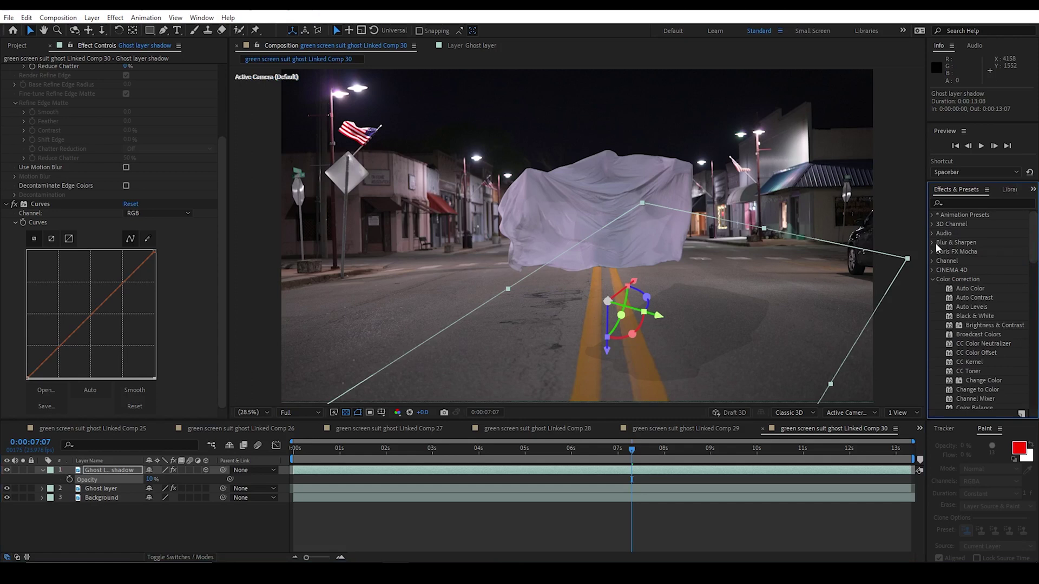
click(934, 243)
drag(983, 353, 278, 395)
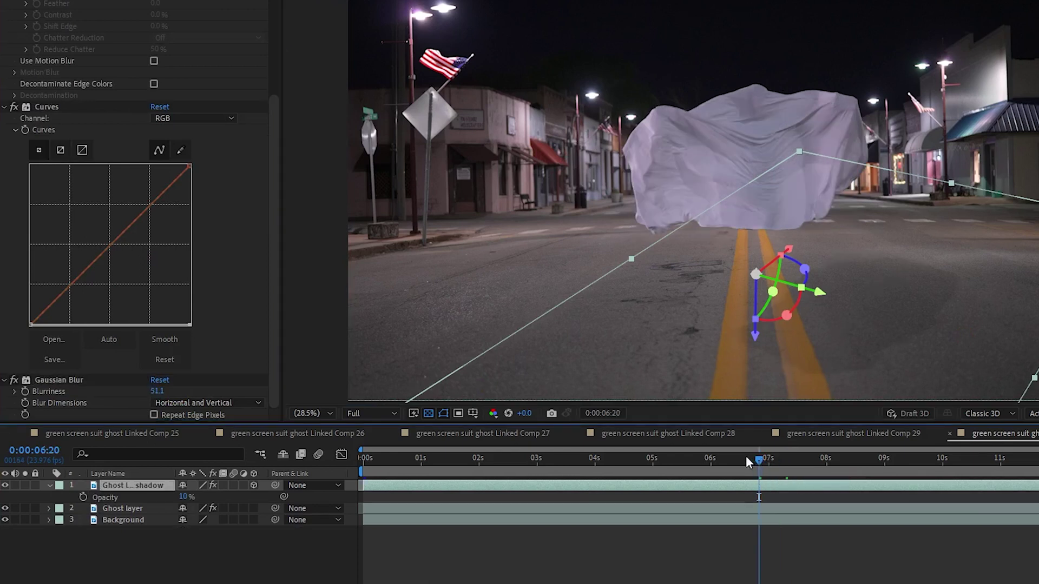
Keyframe the shadow's Position at 0s, then move it under the close-up ghost on the final frame.
drag(746, 455, 336, 469)
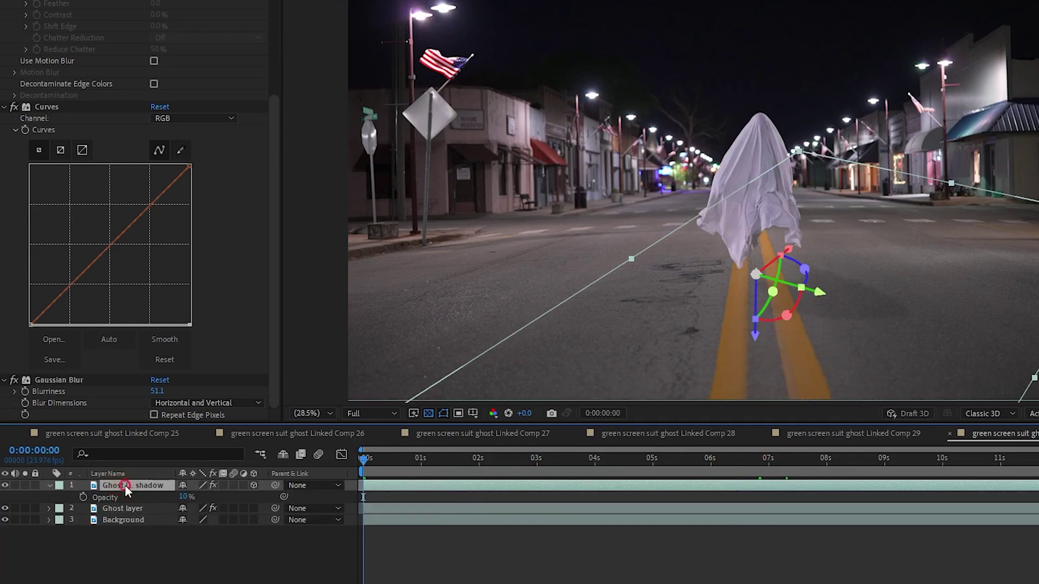
key(p)
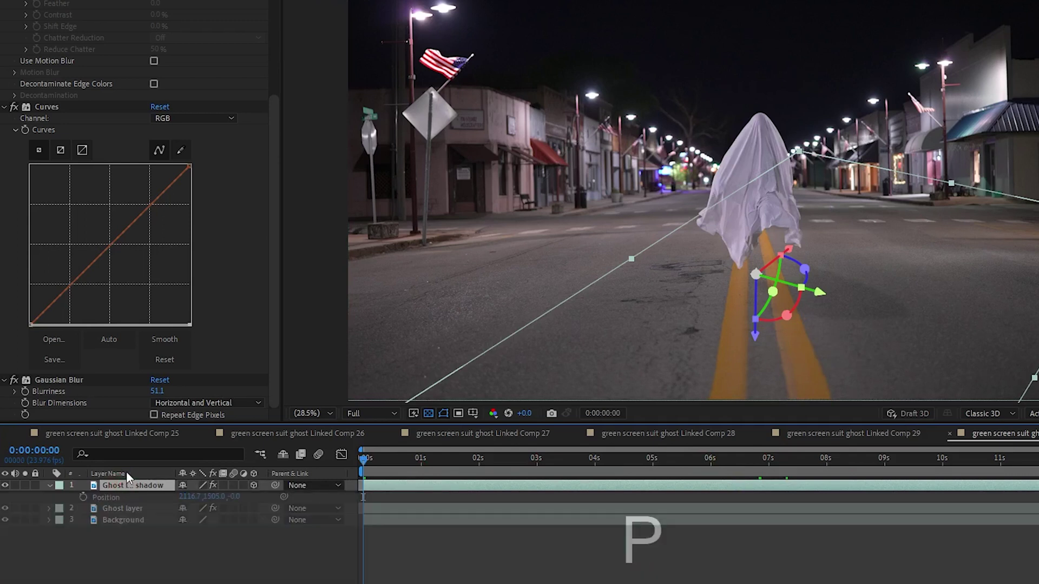
click(83, 499)
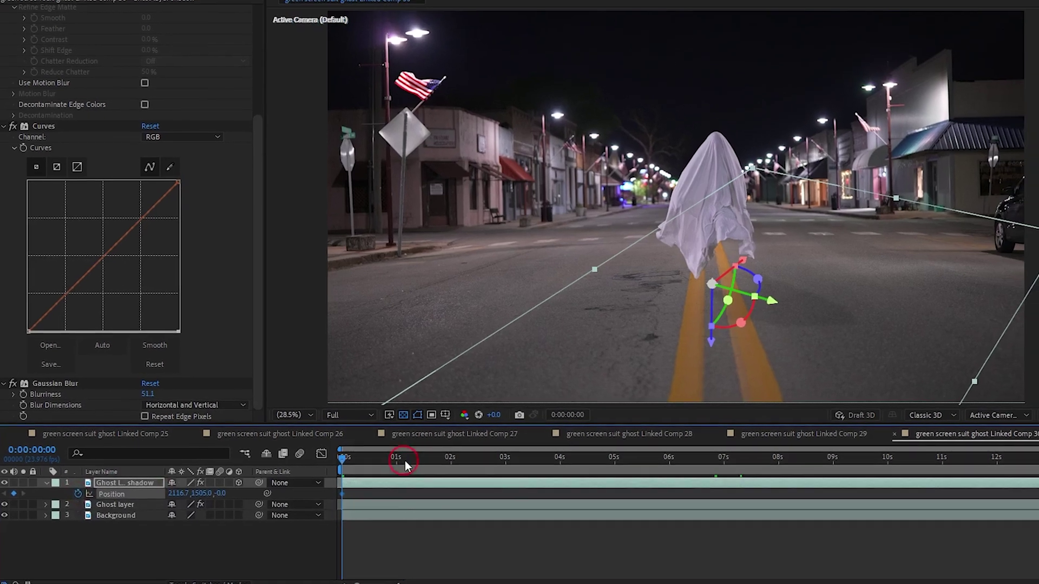
drag(422, 457, 942, 455)
drag(846, 457, 1020, 456)
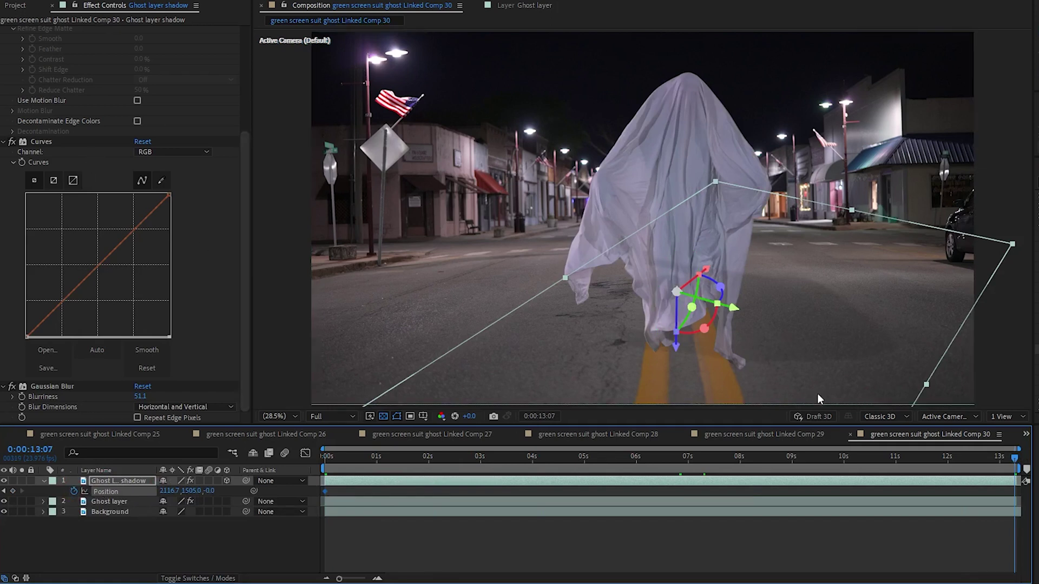
drag(674, 301, 700, 451)
Scrub mid-animation to check the shadow follows the ghost, then return to the first frame.
click(637, 457)
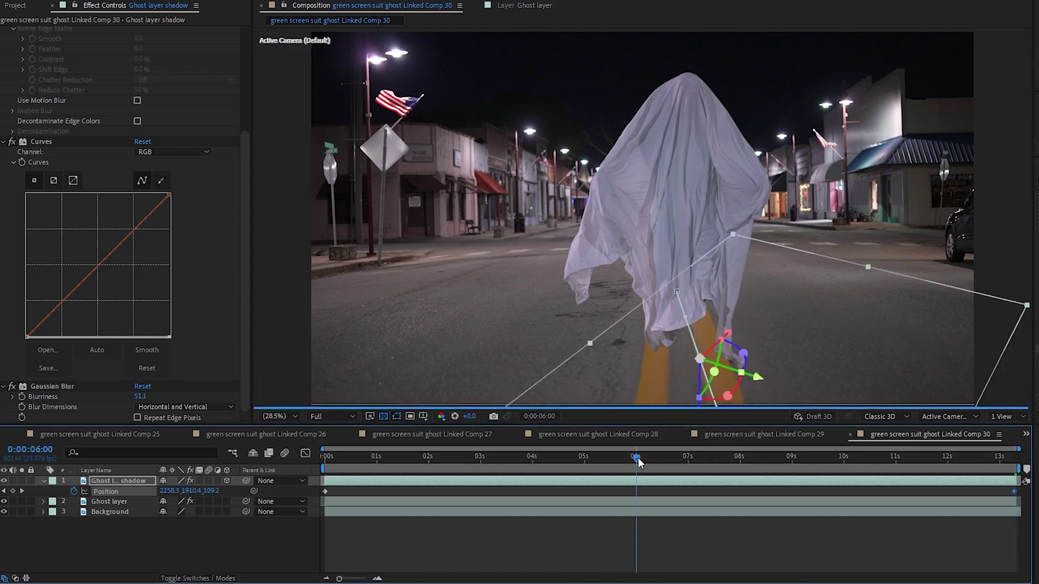
drag(628, 458, 402, 466)
key(Home)
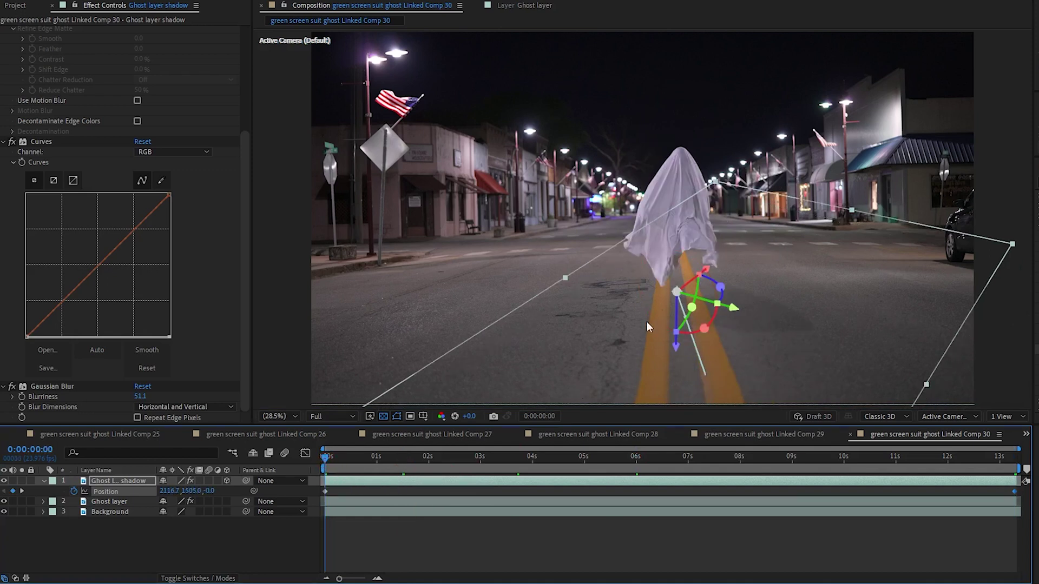
Duplicate the shadow layer and rotate the copy the opposite way with a negative Z Rotation.
click(101, 482)
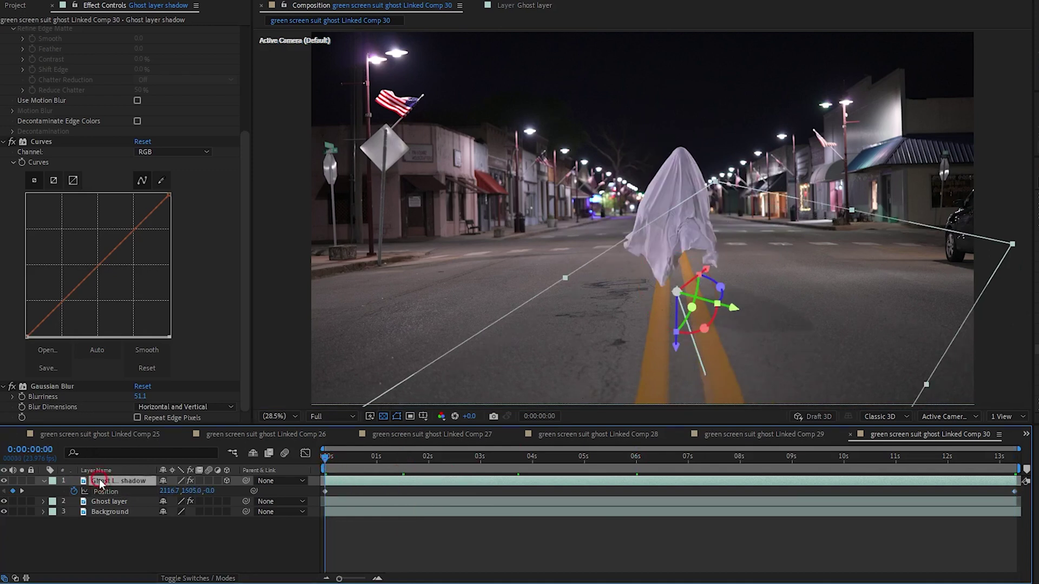
key(ctrl+d)
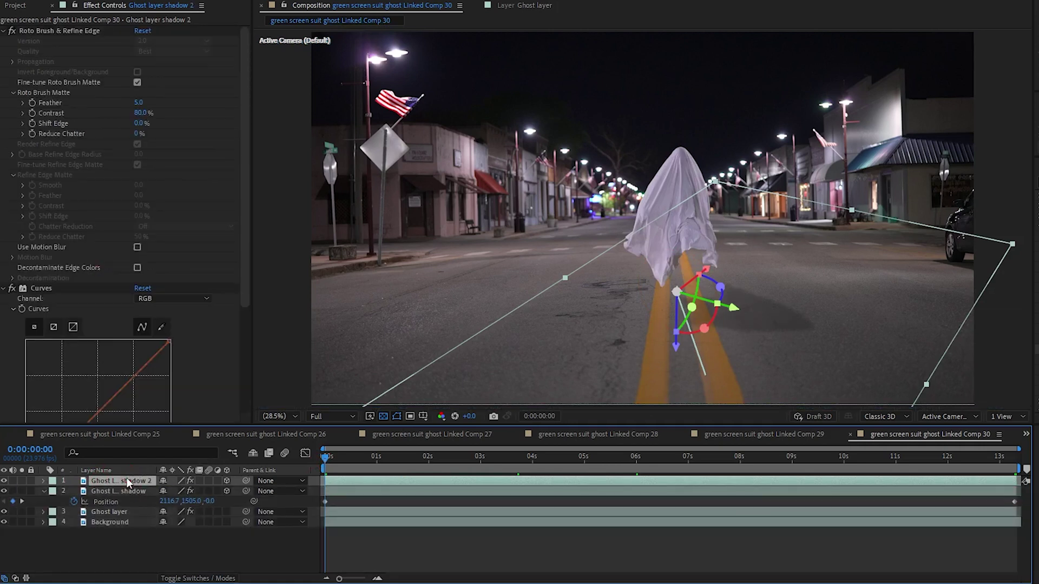
key(r)
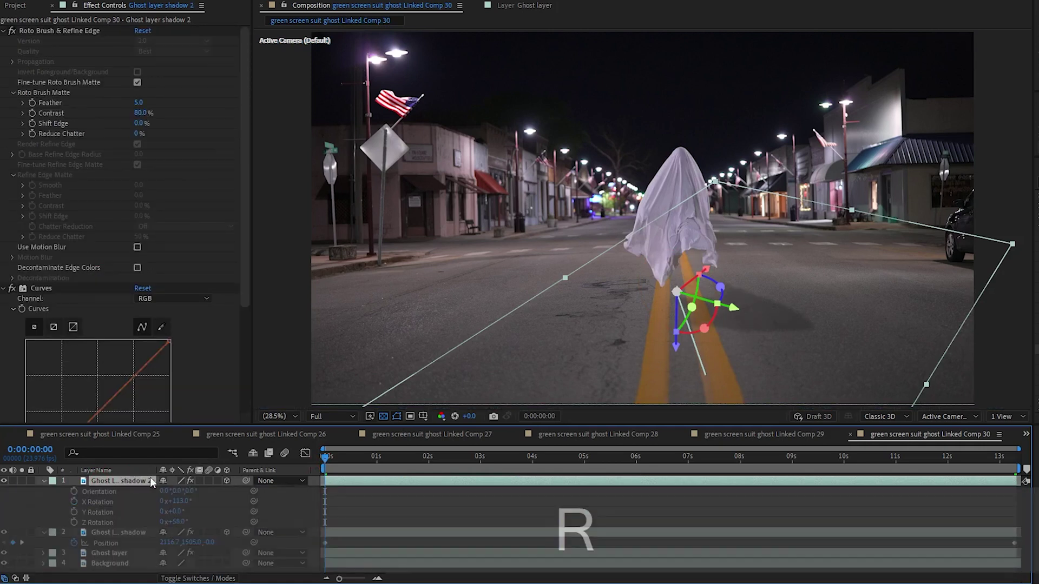
click(185, 522)
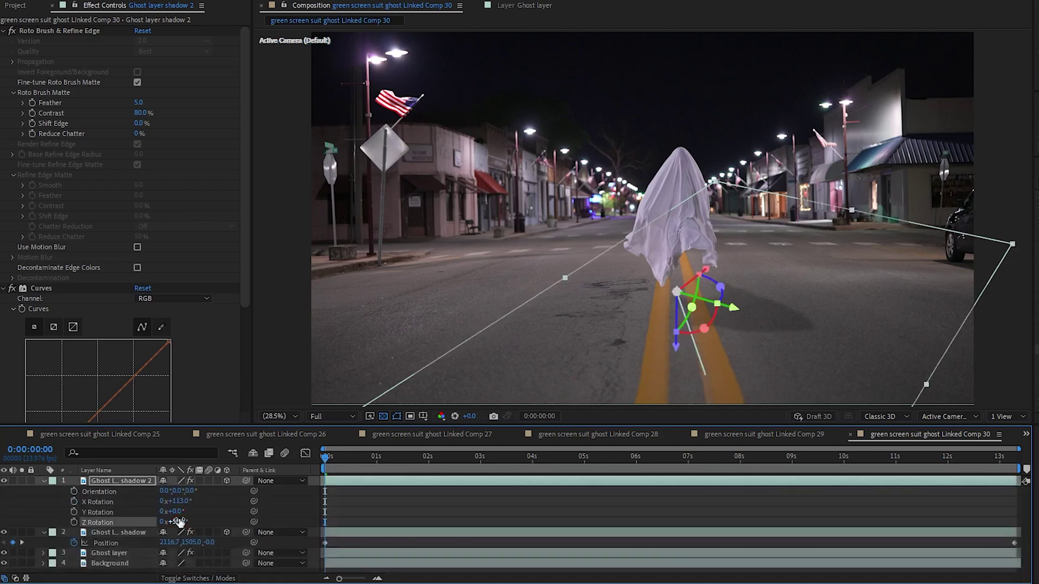
drag(175, 522, 106, 523)
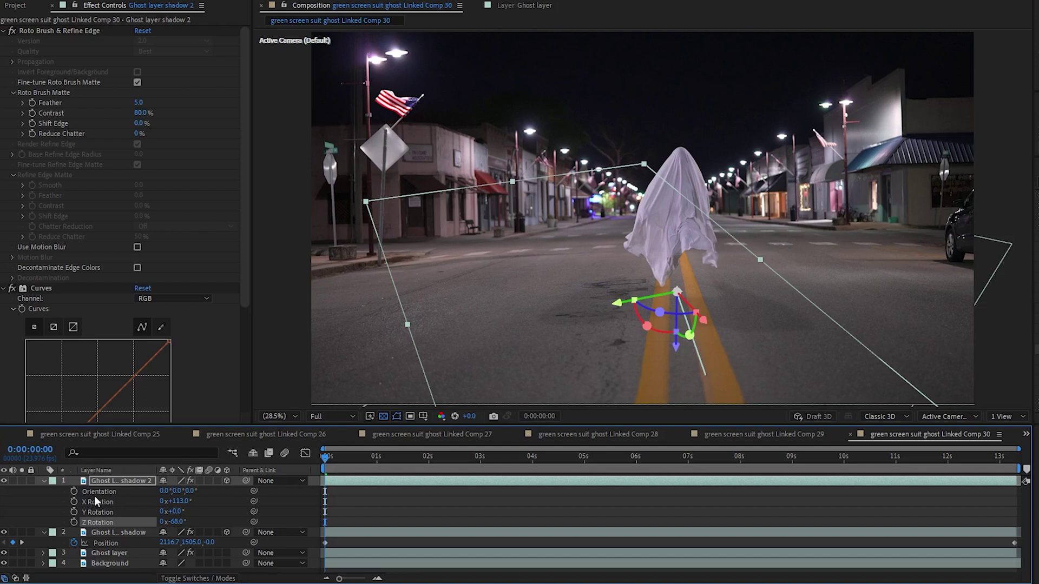
Shift the second shadow down and left on the road, then switch to Premiere Pro.
key(p)
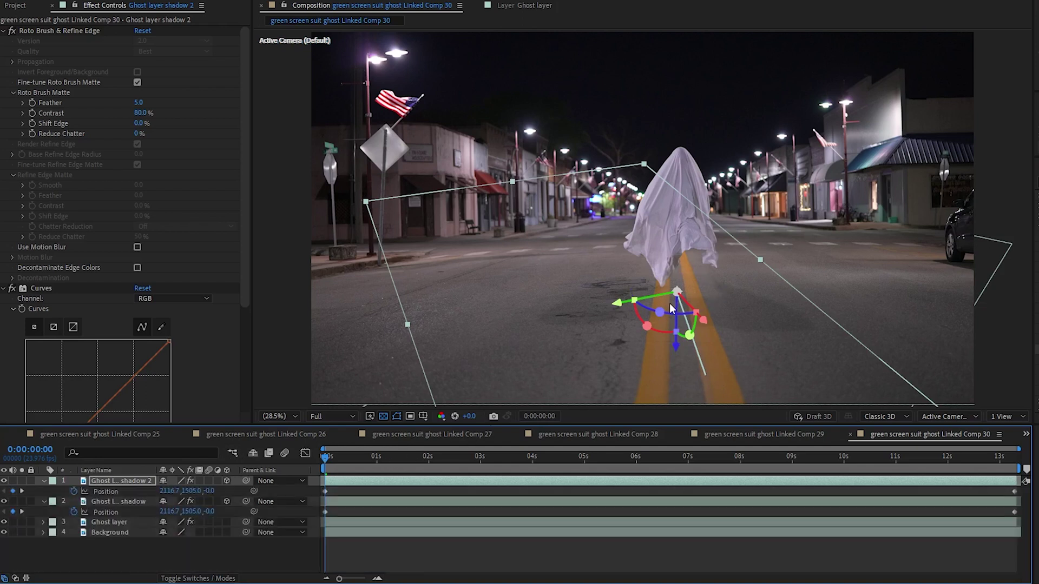
drag(671, 310, 654, 317)
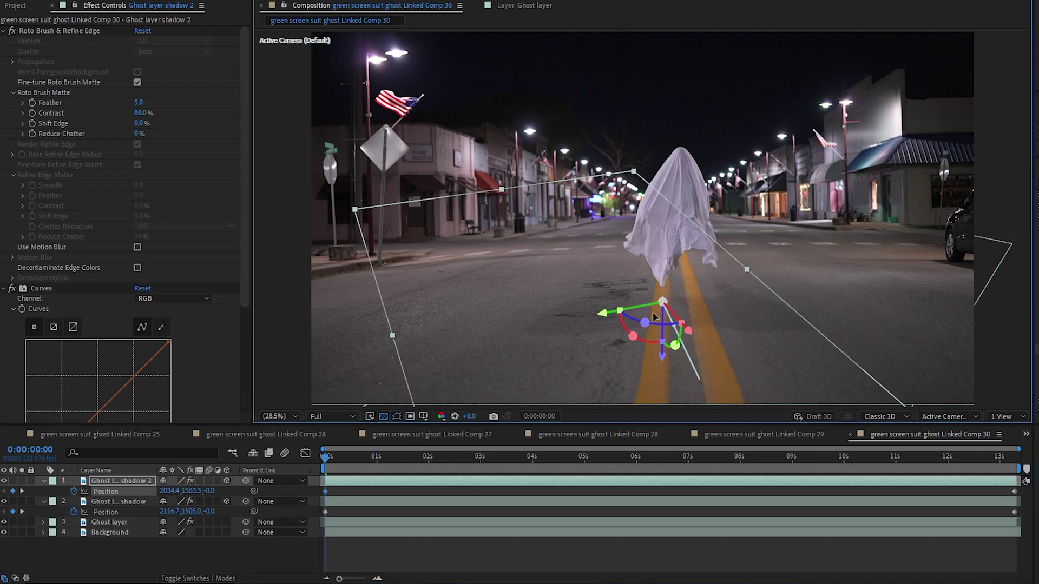
click(296, 573)
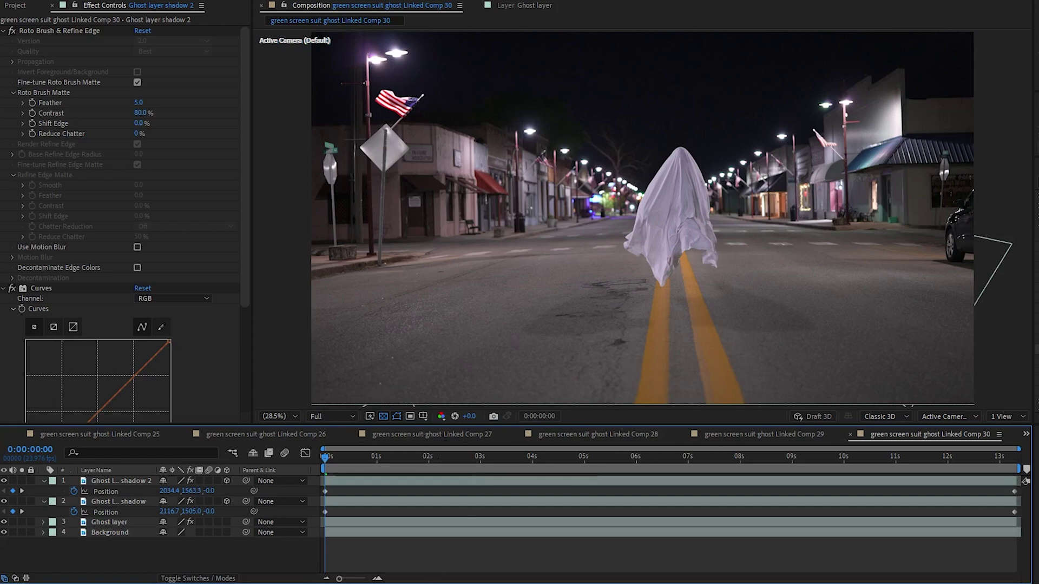
mouse_move(411, 583)
click(409, 541)
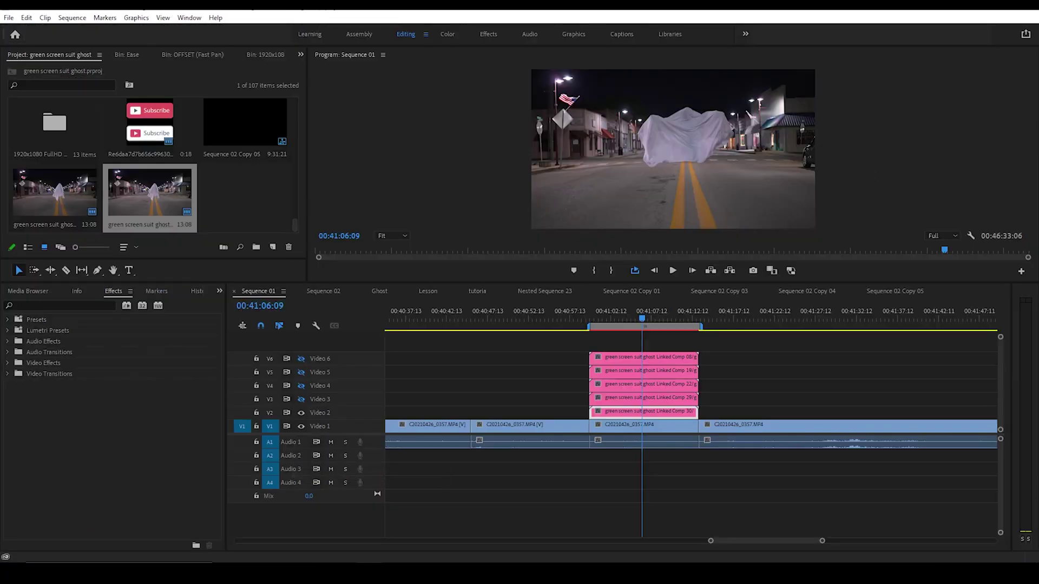
Select the updated Comp 30 ghost clip on track V2 in Sequence 01.
click(637, 414)
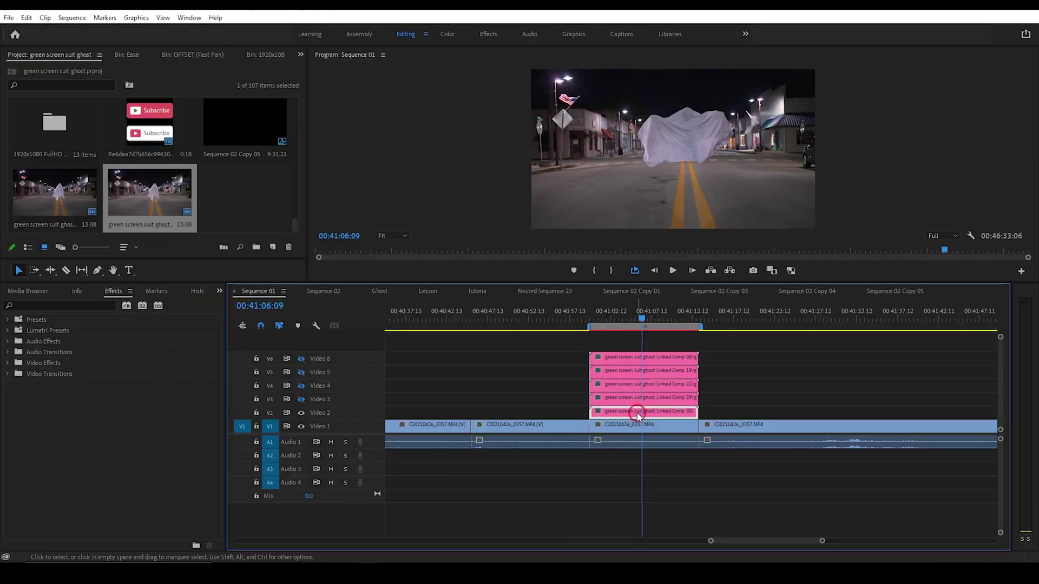